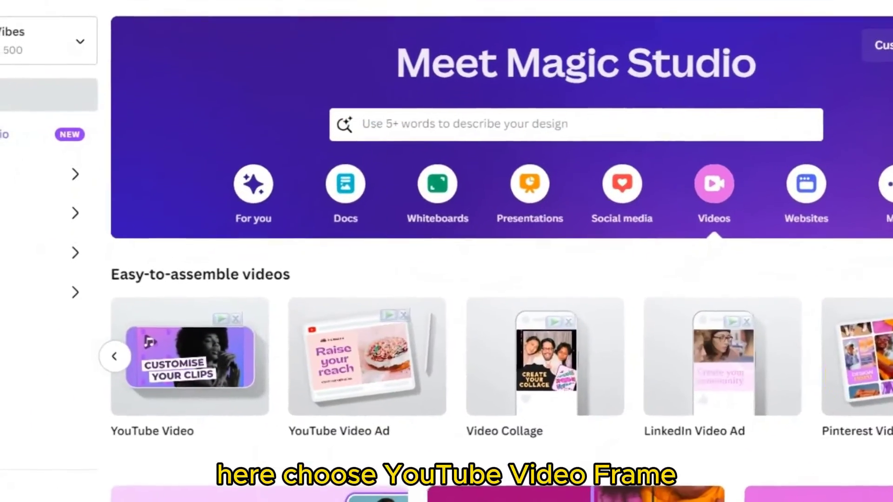
- Create a blank YouTube Video design and search the elements for "BLUE BACKGROUND"
{"action": "left_click", "coordinate": [182, 364]}
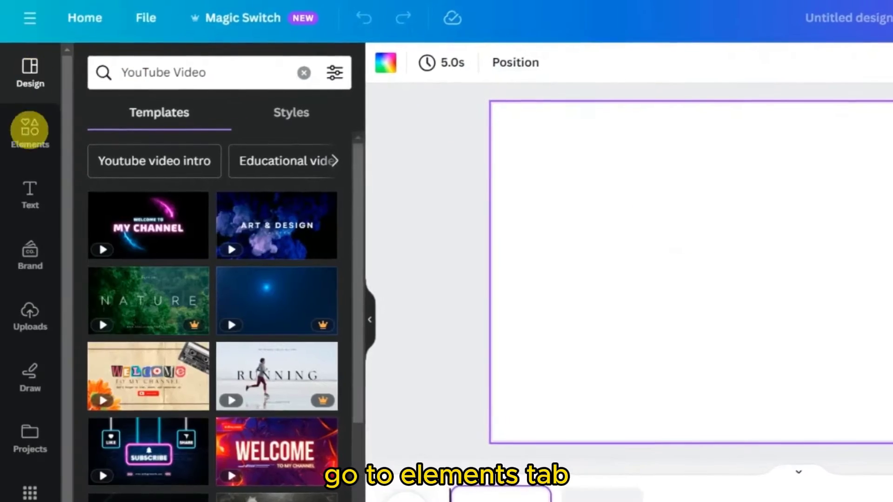
{"action": "left_click", "coordinate": [31, 122]}
{"action": "left_click", "coordinate": [228, 72]}
{"action": "type", "text": "BLUE BAKC"}
{"action": "key", "text": "BackSpace"}
{"action": "key", "text": "BackSpace"}
{"action": "type", "text": "CKGROUND"}
{"action": "key", "text": "Return"}
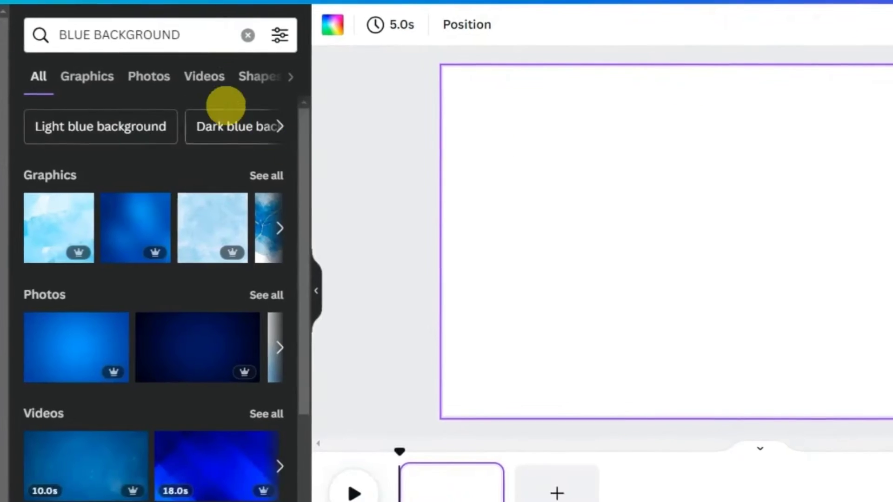
- Insert the 16-second bright blue background video with light curves and extend it to fill the whole page
{"action": "left_click", "coordinate": [207, 79]}
{"action": "left_click_drag", "start_coordinate": [303, 120], "coordinate": [304, 303]}
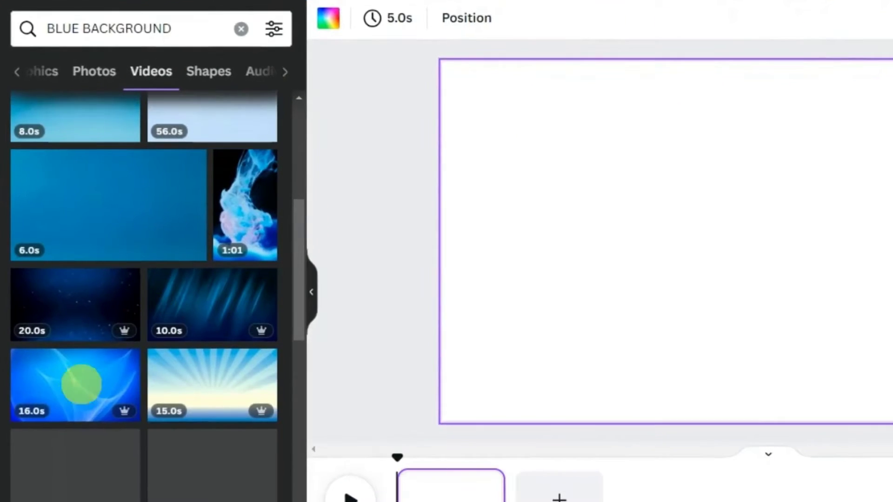
{"action": "left_click", "coordinate": [67, 388]}
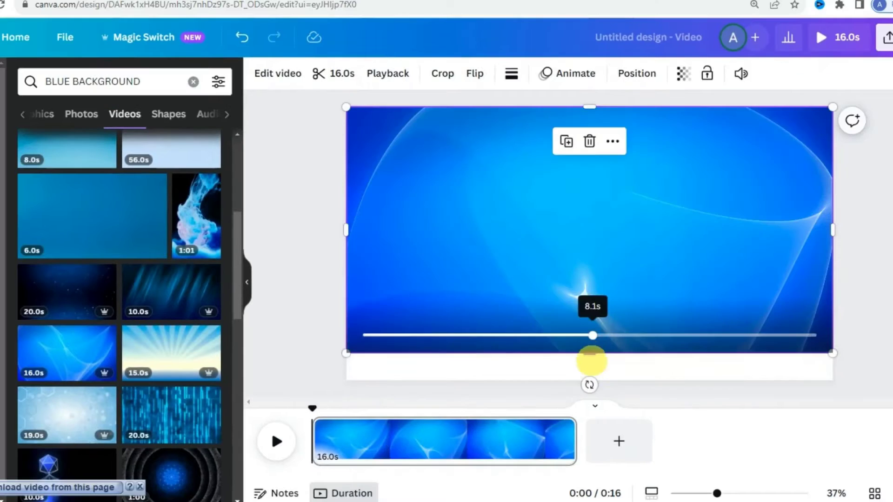
{"action": "left_click_drag", "start_coordinate": [589, 355], "coordinate": [590, 381]}
- Search the elements for "SHAPE", insert the rounded square and fill it with coral red
{"action": "left_click", "coordinate": [193, 82]}
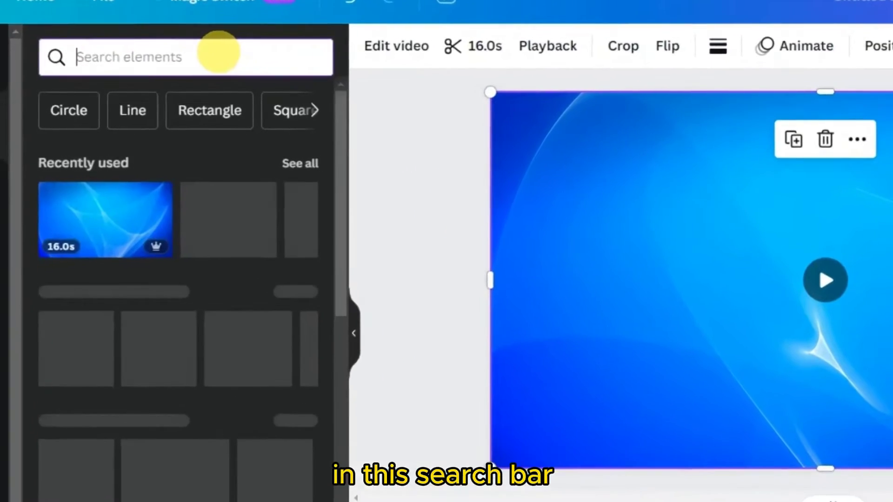
{"action": "type", "text": "SHAPE"}
{"action": "key", "text": "Return"}
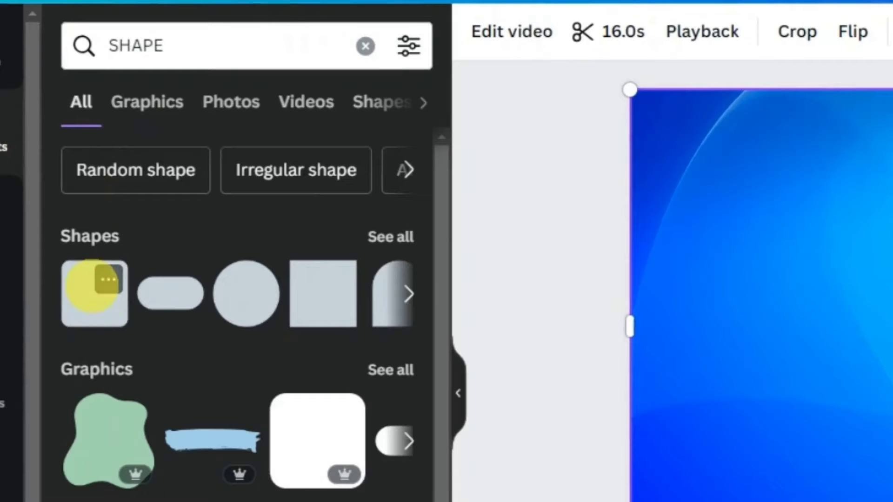
{"action": "left_click", "coordinate": [93, 286]}
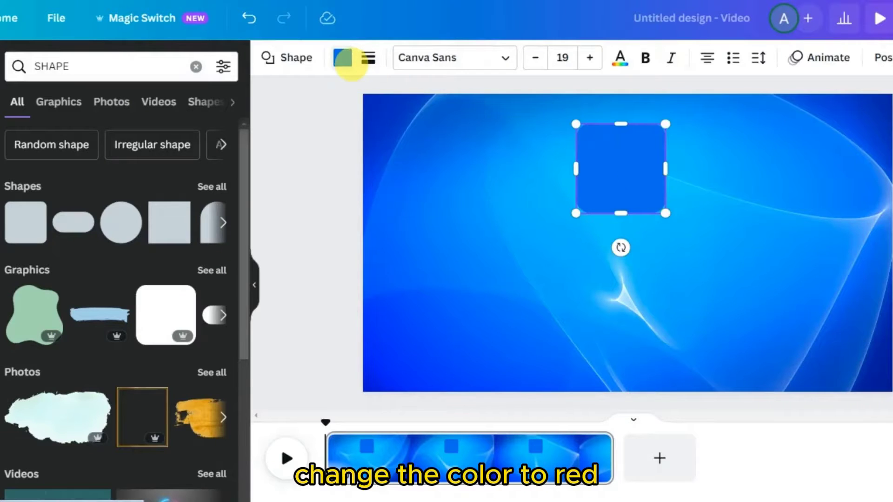
{"action": "left_click", "coordinate": [346, 60]}
{"action": "left_click", "coordinate": [55, 355]}
- Stretch the red rounded shape into a wide, low banner and place it along the page's upper edge
{"action": "left_click_drag", "start_coordinate": [577, 169], "coordinate": [458, 168]}
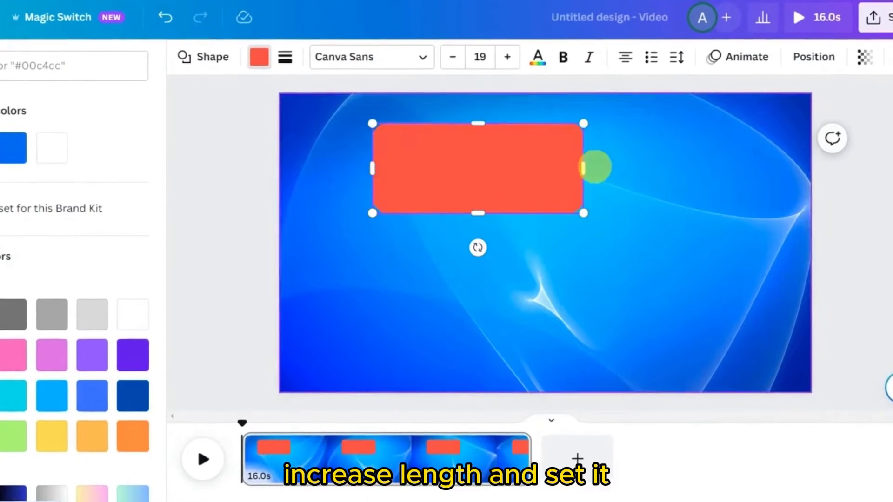
{"action": "left_click_drag", "start_coordinate": [668, 168], "coordinate": [824, 170]}
{"action": "left_click_drag", "start_coordinate": [643, 214], "coordinate": [650, 181]}
{"action": "left_click_drag", "start_coordinate": [564, 178], "coordinate": [564, 167]}
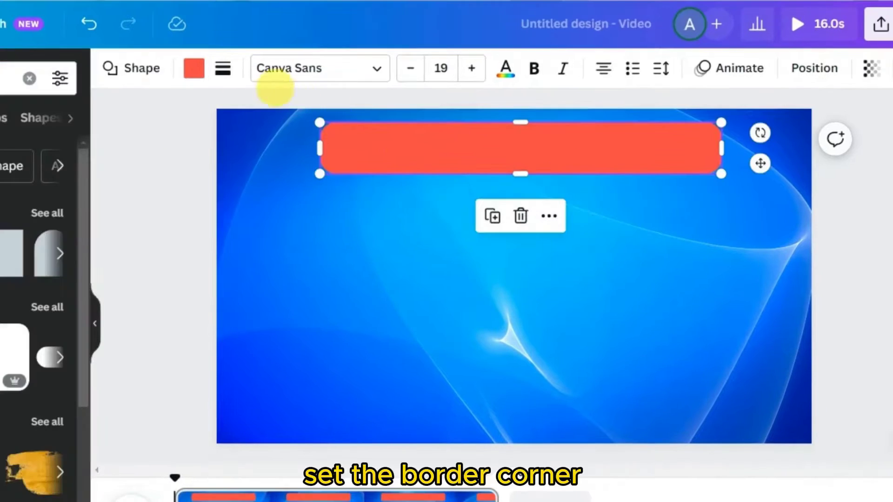
- Give the red banner a solid black border and adjust the border weight
{"action": "left_click", "coordinate": [282, 50]}
{"action": "left_click", "coordinate": [300, 119]}
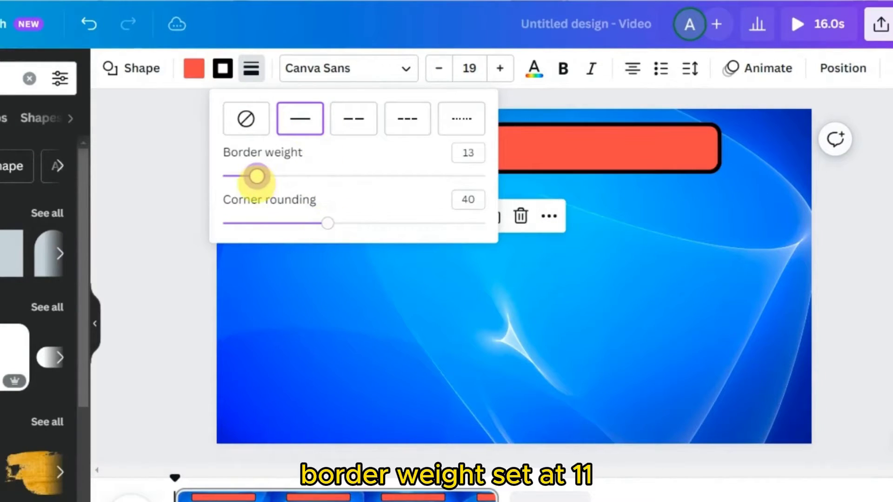
{"action": "left_click", "coordinate": [330, 254]}
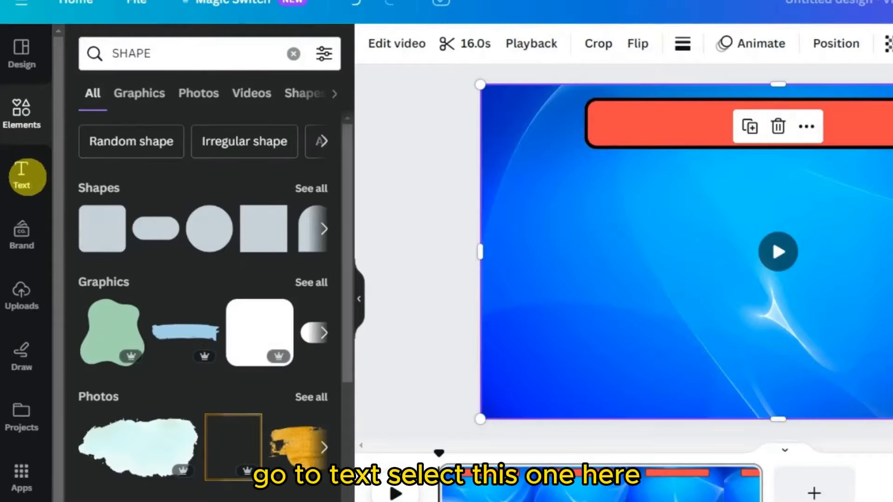
- Add a heading to the page with the text "FIND THE ODD ONE OUT"
{"action": "left_click", "coordinate": [31, 177]}
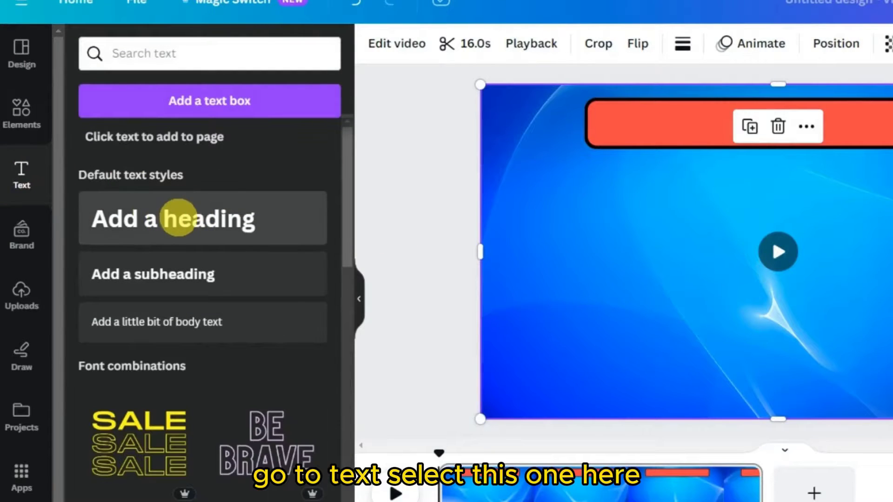
{"action": "left_click", "coordinate": [178, 217]}
{"action": "double_click", "coordinate": [727, 253]}
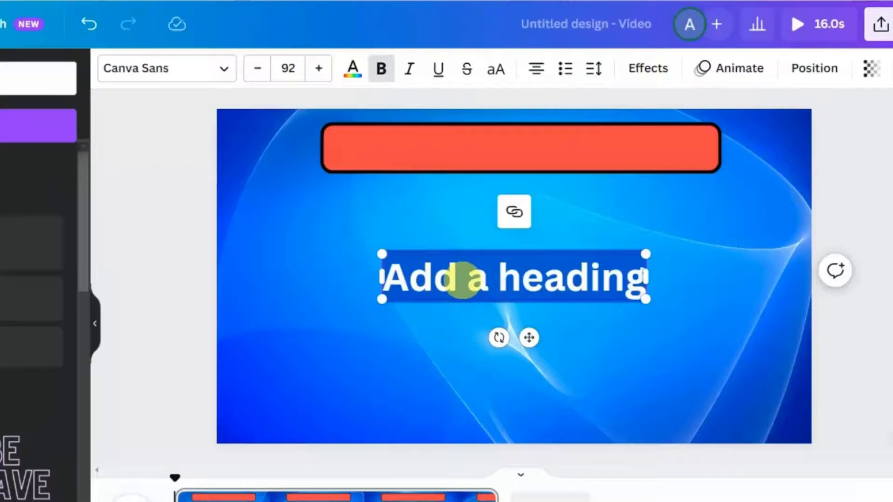
{"action": "type", "text": "FIND THE ODD"}
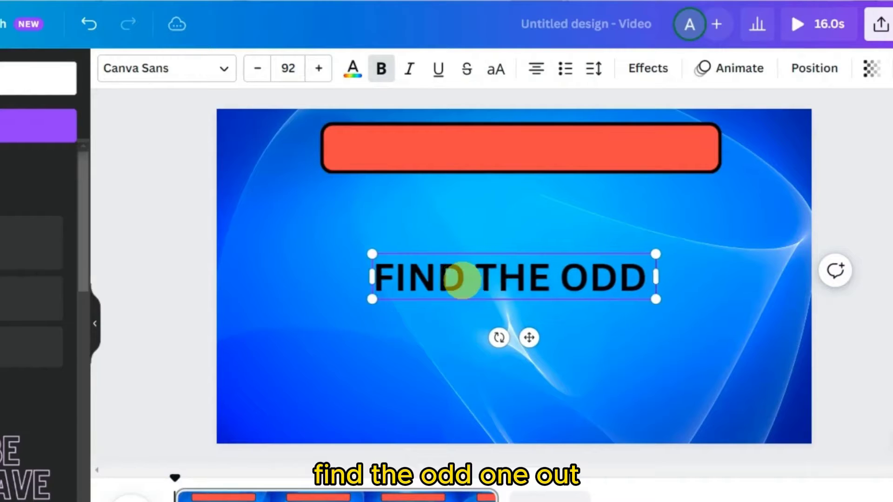
{"action": "type", "text": " ONE OUT"}
- Shrink the heading to about size 63.5 and place it on the red banner
{"action": "left_click_drag", "start_coordinate": [287, 254], "coordinate": [427, 268]}
{"action": "left_click", "coordinate": [446, 248]}
{"action": "left_click_drag", "start_coordinate": [484, 285], "coordinate": [414, 148]}
- Set the heading's text color to bright yellow, #FFF500
{"action": "double_click", "coordinate": [420, 145]}
{"action": "left_click", "coordinate": [552, 35]}
{"action": "left_click", "coordinate": [25, 135]}
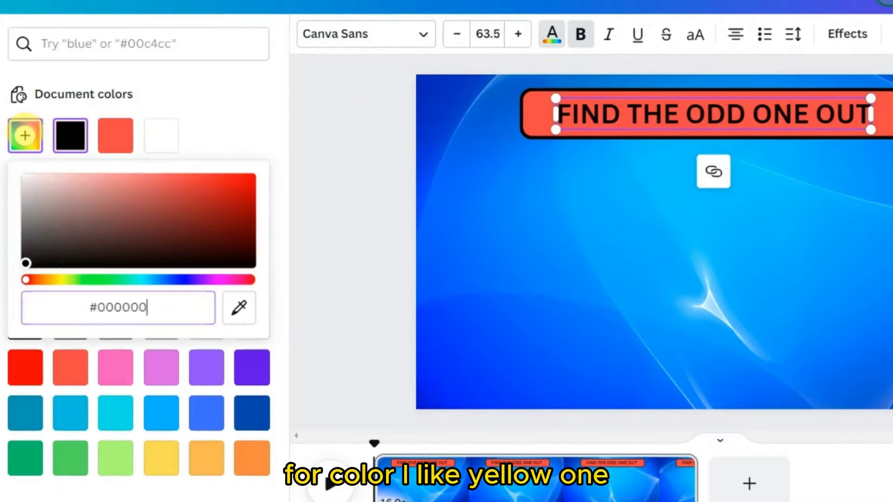
{"action": "left_click_drag", "start_coordinate": [27, 278], "coordinate": [63, 280]}
{"action": "left_click_drag", "start_coordinate": [96, 227], "coordinate": [254, 169]}
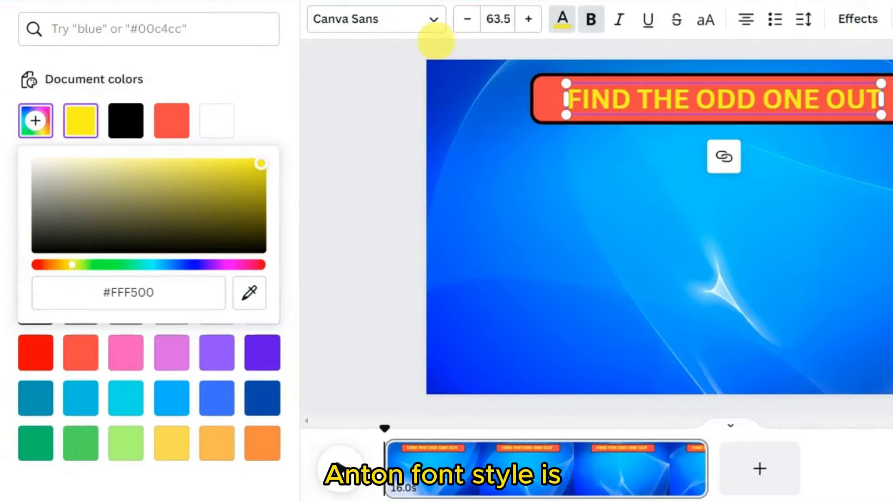
- Change the heading's font to Anton and enlarge it to about size 107 so it fits over the banner
{"action": "left_click", "coordinate": [433, 20]}
{"action": "scroll", "coordinate": [293, 153], "scroll_direction": "down", "scroll_amount": 5}
{"action": "left_click", "coordinate": [62, 284]}
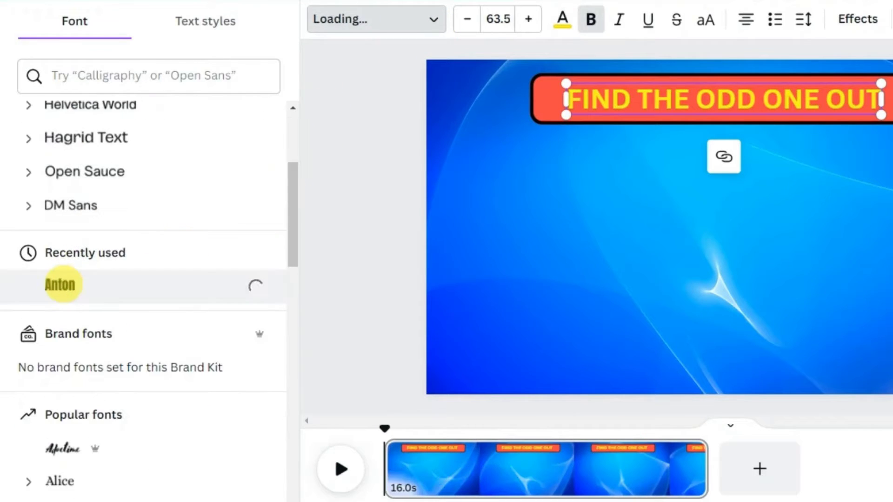
{"action": "left_click_drag", "start_coordinate": [623, 165], "coordinate": [696, 176]}
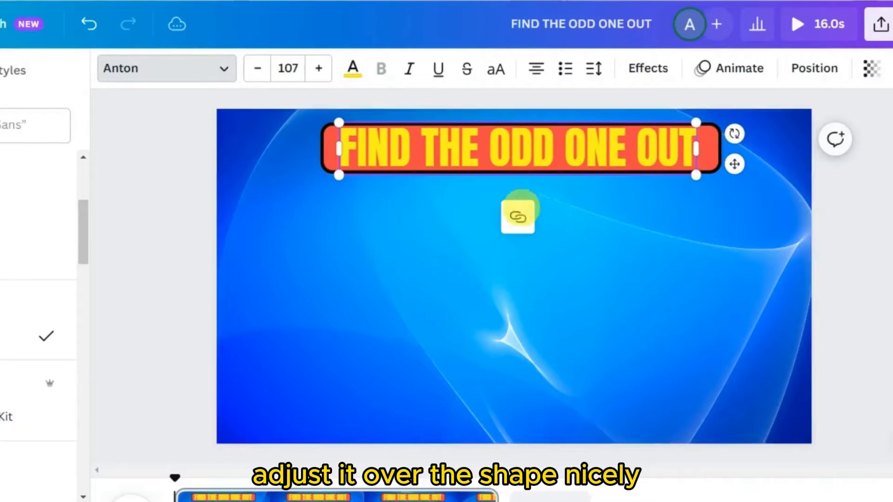
{"action": "left_click", "coordinate": [548, 155]}
{"action": "left_click", "coordinate": [548, 156]}
{"action": "left_click", "coordinate": [318, 214]}
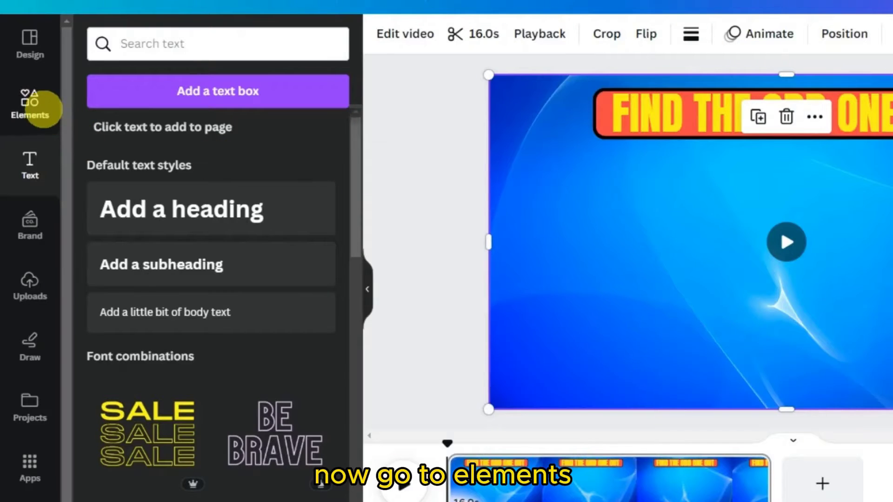
- Insert a red circle shape beside the start of the title banner and give it a solid black border
{"action": "left_click", "coordinate": [42, 108]}
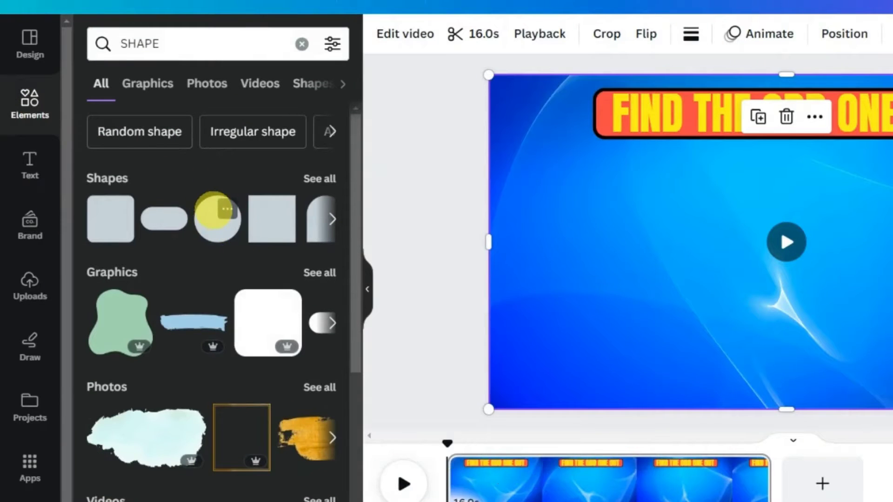
{"action": "left_click", "coordinate": [215, 216]}
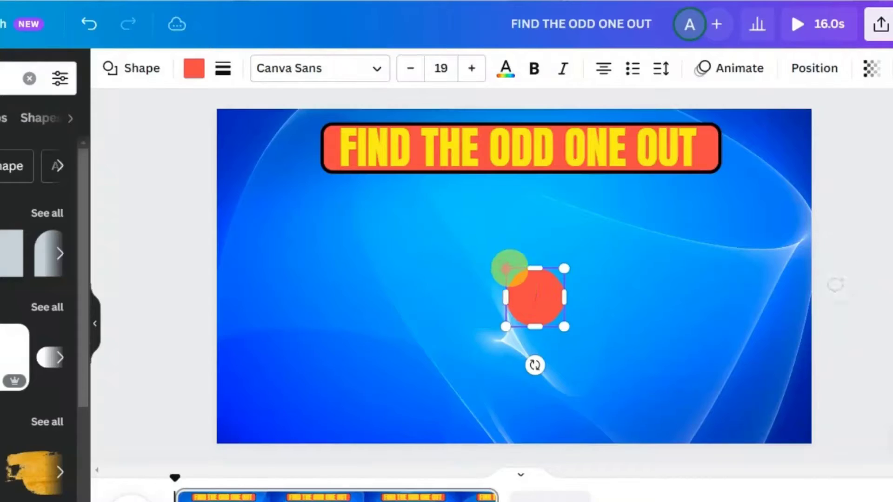
{"action": "left_click_drag", "start_coordinate": [509, 269], "coordinate": [263, 166]}
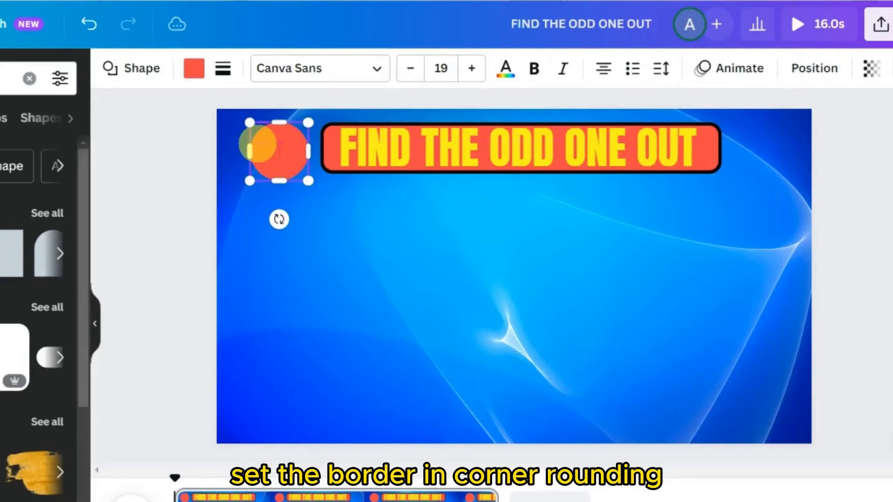
{"action": "left_click", "coordinate": [222, 69]}
{"action": "left_click", "coordinate": [300, 120]}
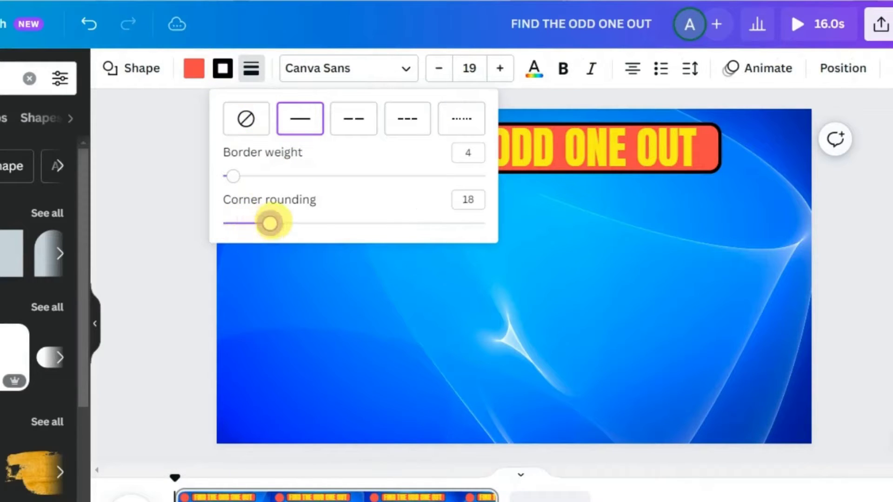
{"action": "left_click", "coordinate": [331, 254]}
- Duplicate the heading text and change the copy to "1"
{"action": "left_click", "coordinate": [474, 160]}
{"action": "left_click", "coordinate": [549, 215]}
{"action": "left_click_drag", "start_coordinate": [467, 171], "coordinate": [423, 244]}
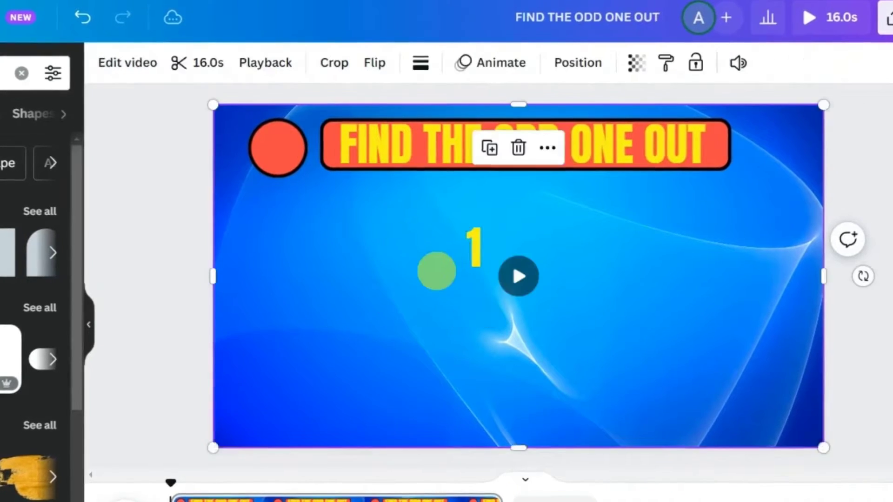
- Center the yellow number 1 inside the red circle
{"action": "left_click_drag", "start_coordinate": [450, 244], "coordinate": [315, 199]}
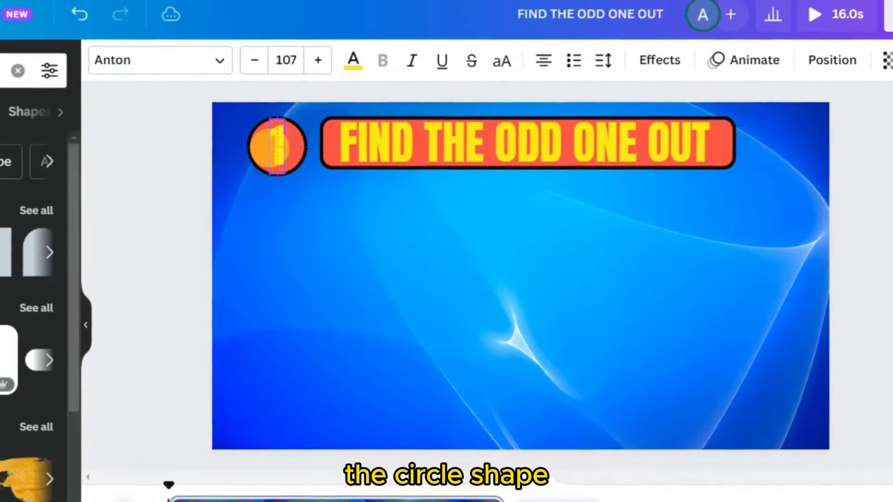
{"action": "left_click_drag", "start_coordinate": [273, 170], "coordinate": [265, 169]}
{"action": "left_click_drag", "start_coordinate": [267, 138], "coordinate": [275, 138]}
{"action": "left_click", "coordinate": [274, 298]}
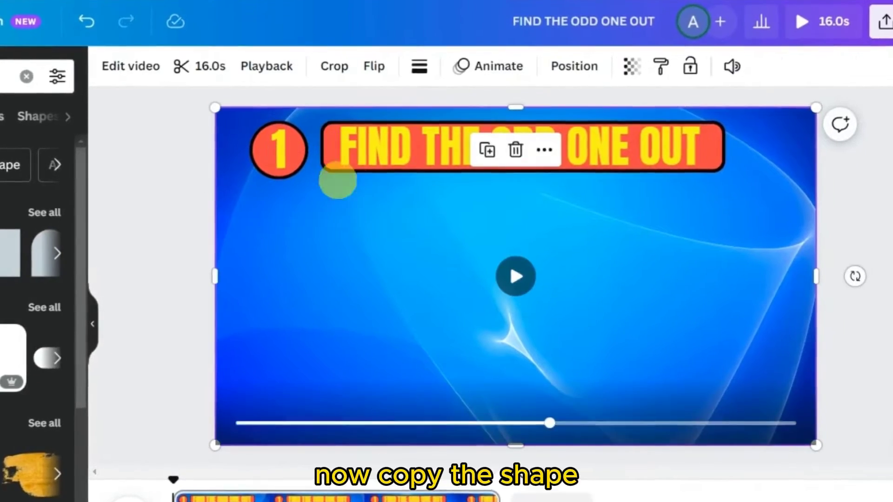
- Duplicate the red banner shape and place the copy just below the title
{"action": "left_click", "coordinate": [364, 164]}
{"action": "left_click", "coordinate": [497, 216]}
{"action": "left_click_drag", "start_coordinate": [418, 177], "coordinate": [392, 221]}
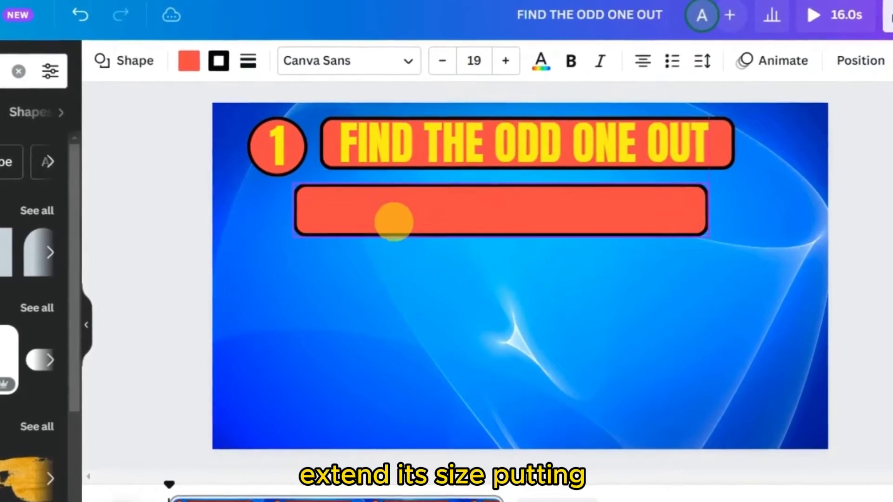
- Enlarge the copied banner to about 799 high and widen it into a large panel covering the page below the title
{"action": "left_click_drag", "start_coordinate": [503, 236], "coordinate": [520, 430]}
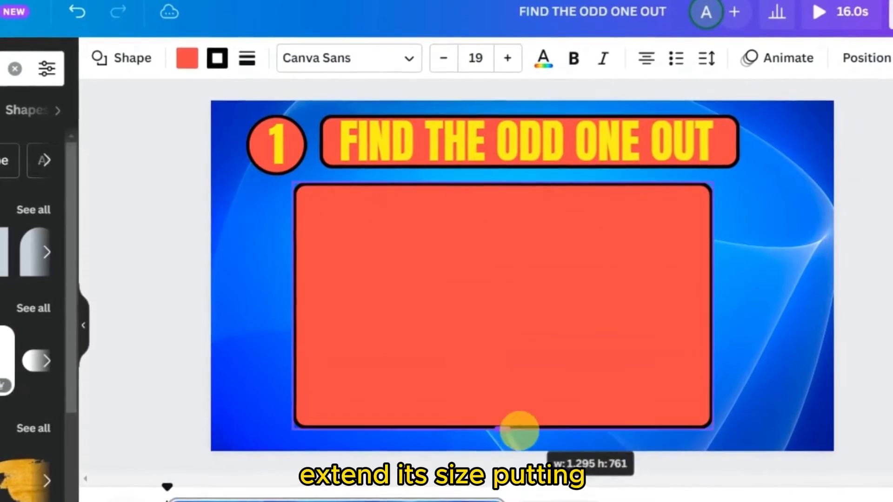
{"action": "left_click_drag", "start_coordinate": [295, 301], "coordinate": [243, 301]}
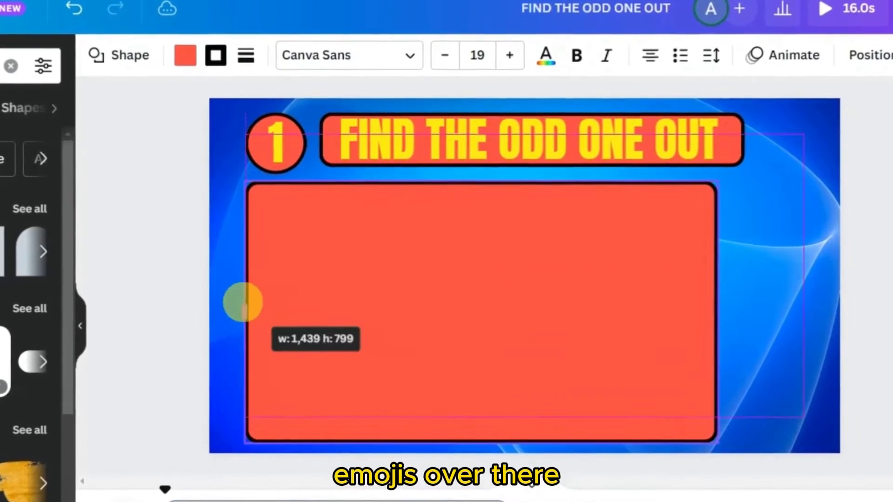
{"action": "left_click_drag", "start_coordinate": [737, 311], "coordinate": [799, 311]}
{"action": "left_click_drag", "start_coordinate": [811, 244], "coordinate": [822, 241]}
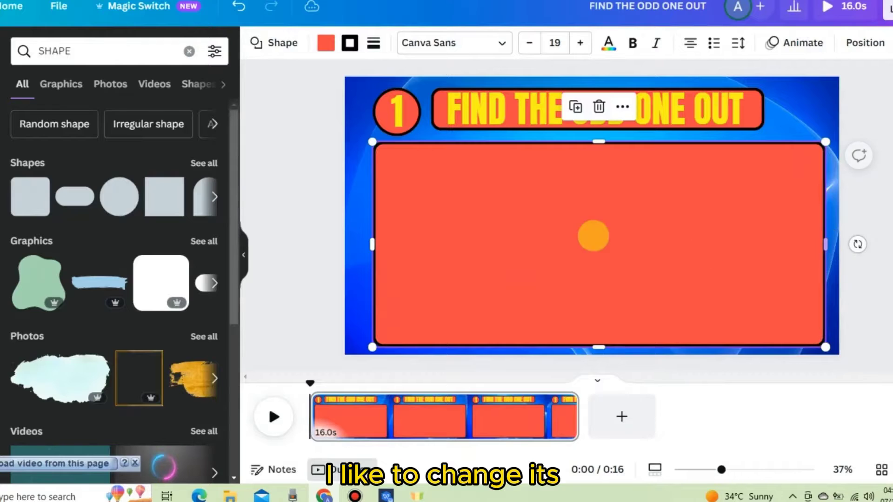
- Fill the large panel with the light lime green default color
{"action": "left_click", "coordinate": [325, 43]}
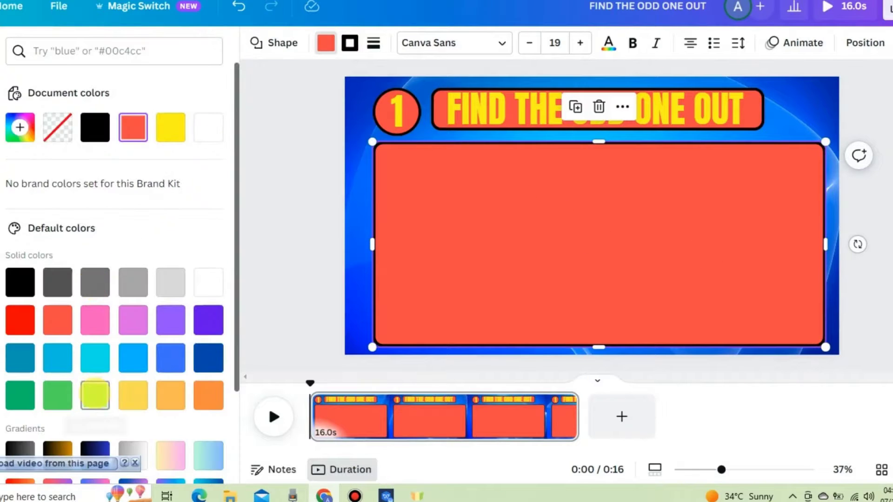
{"action": "left_click", "coordinate": [95, 396]}
{"action": "left_click", "coordinate": [351, 201]}
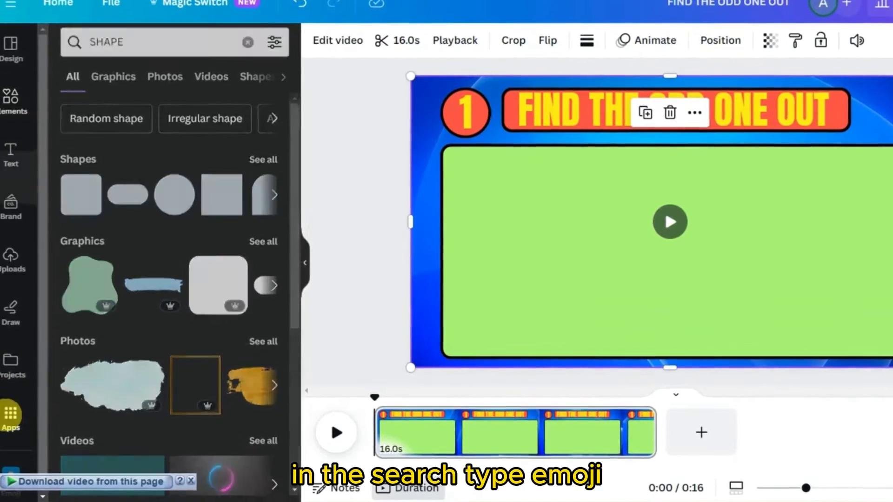
- Search the Canva apps for "EMOJI" and open the Emoji app
{"action": "left_click", "coordinate": [13, 415]}
{"action": "left_click", "coordinate": [165, 47]}
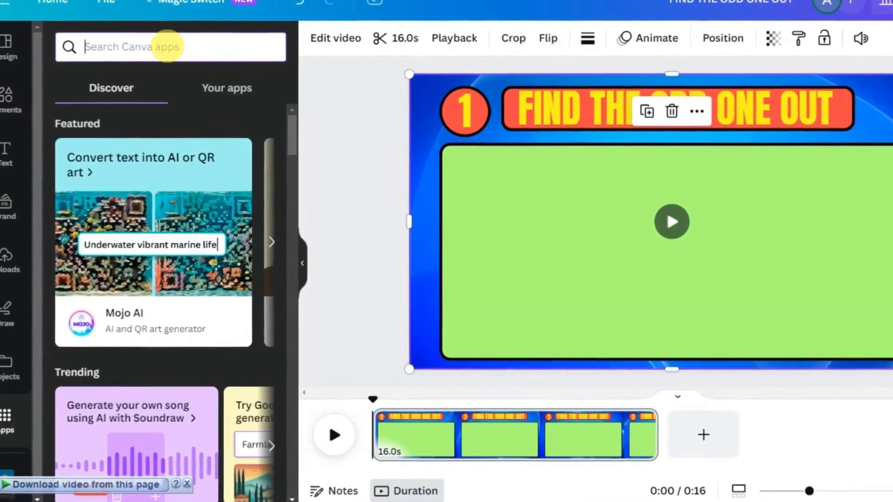
{"action": "type", "text": "EMOJI"}
{"action": "key", "text": "Return"}
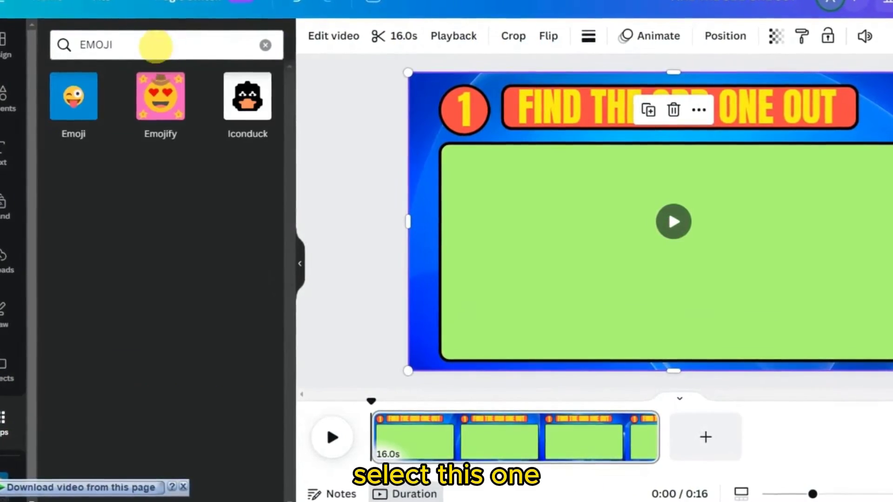
{"action": "left_click", "coordinate": [72, 96]}
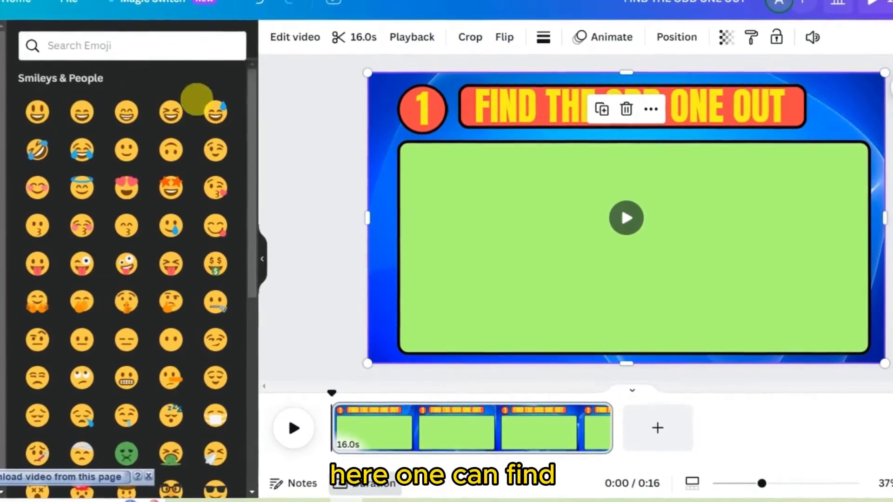
- Browse the emoji list through the Activity, Travel & Places and Symbols categories, returning to Smileys & People
{"action": "left_click_drag", "start_coordinate": [251, 109], "coordinate": [256, 416]}
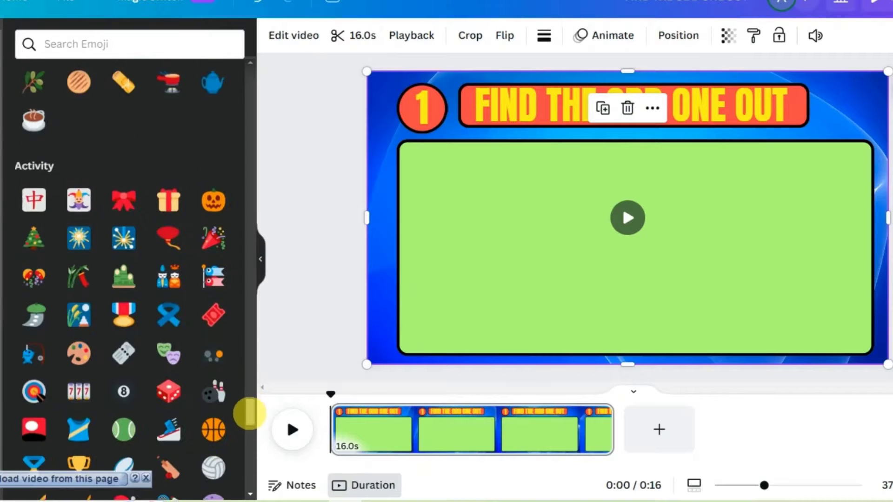
{"action": "left_click_drag", "start_coordinate": [250, 413], "coordinate": [249, 415]}
{"action": "scroll", "coordinate": [179, 407], "scroll_direction": "down", "scroll_amount": 6}
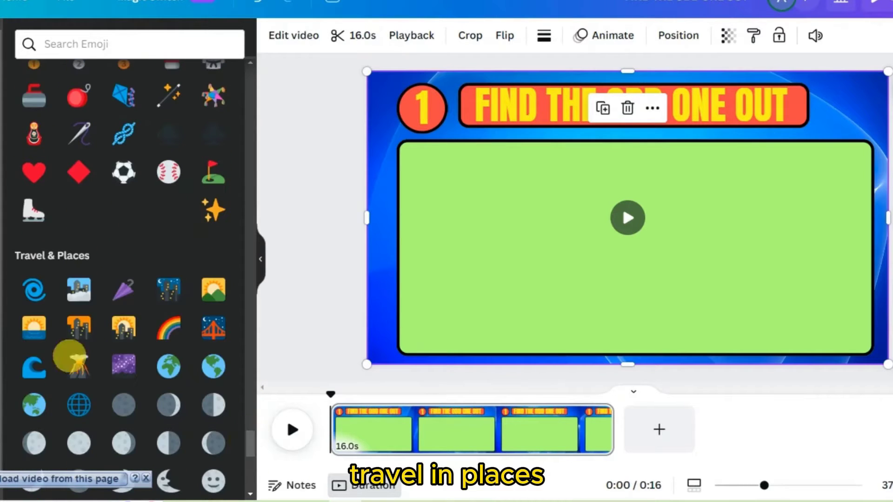
{"action": "left_click_drag", "start_coordinate": [251, 450], "coordinate": [251, 456]}
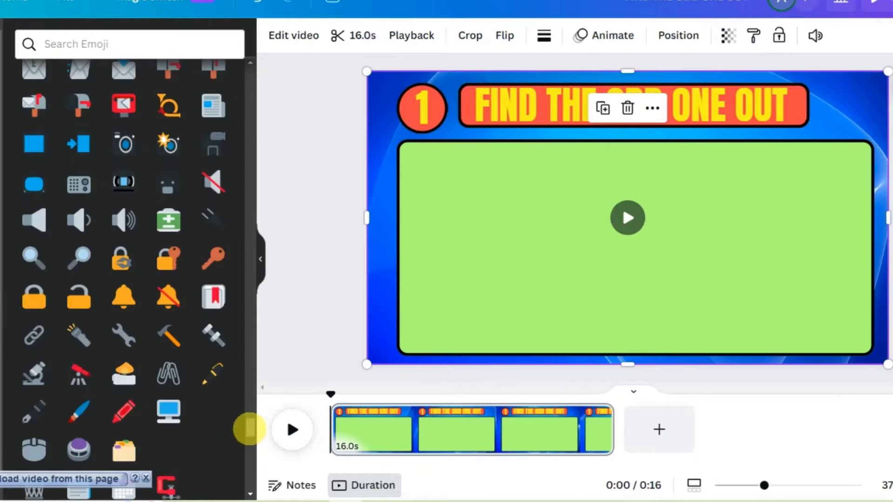
{"action": "left_click_drag", "start_coordinate": [250, 427], "coordinate": [250, 465]}
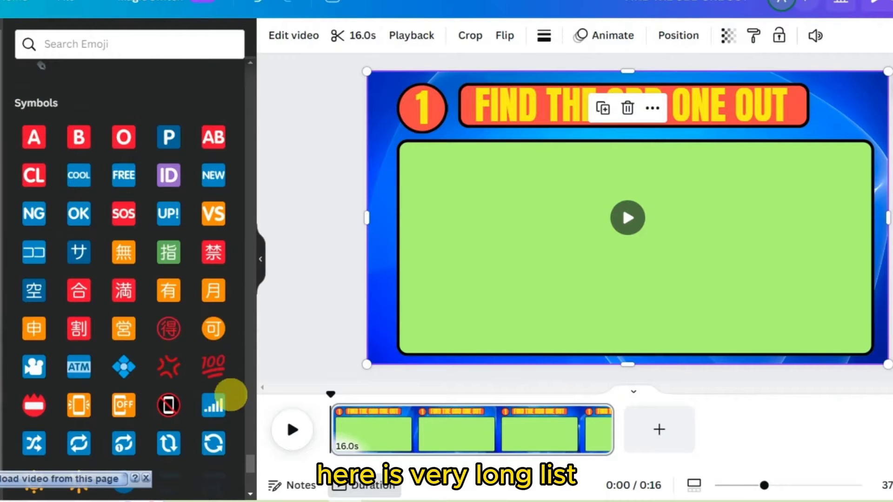
{"action": "left_click_drag", "start_coordinate": [253, 468], "coordinate": [251, 83]}
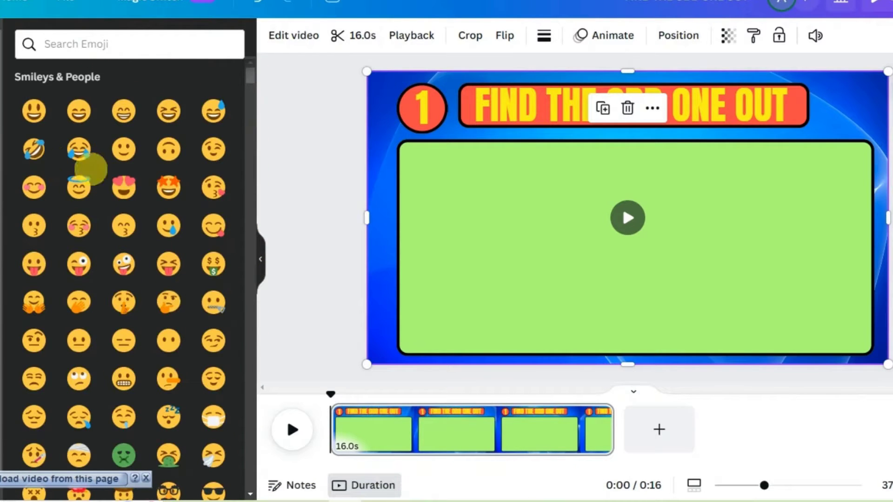
- Add a small heart-eyes emoji in the green panel's upper-left corner and duplicate it downwards into a column of five
{"action": "left_click", "coordinate": [120, 183]}
{"action": "left_click_drag", "start_coordinate": [577, 170], "coordinate": [502, 218]}
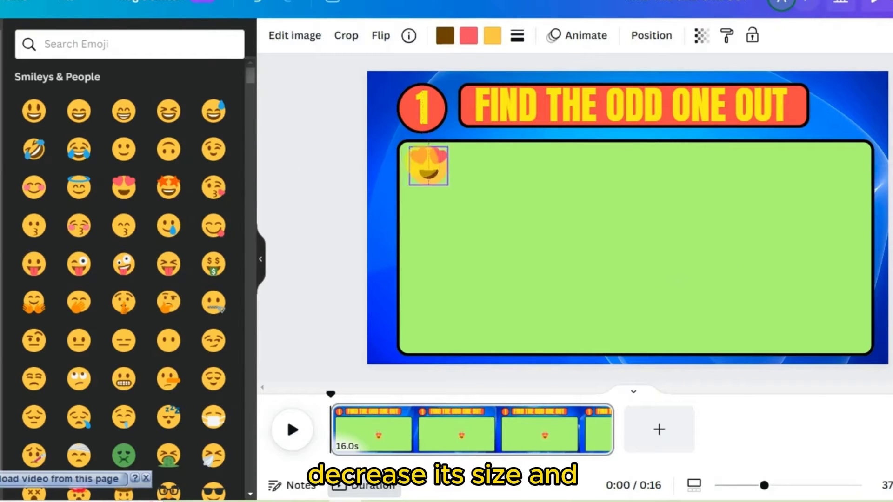
{"action": "left_click", "coordinate": [399, 114]}
{"action": "left_click_drag", "start_coordinate": [425, 174], "coordinate": [359, 255]}
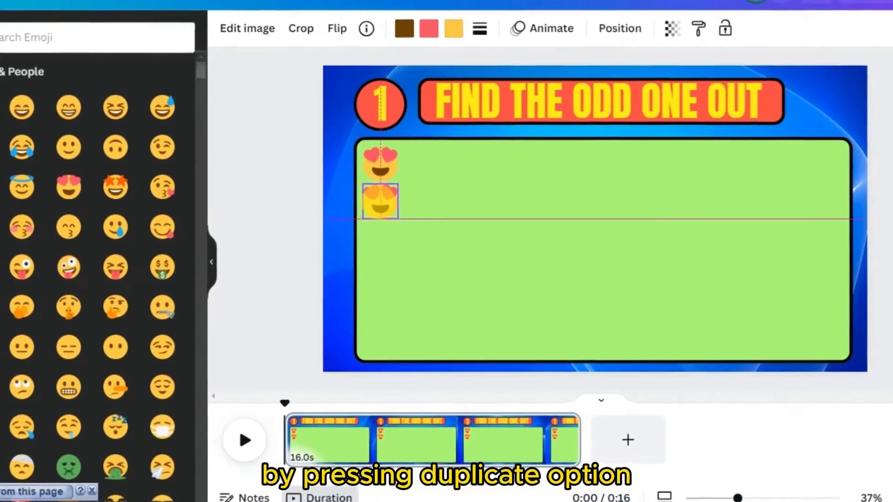
{"action": "left_click", "coordinate": [357, 156]}
{"action": "left_click", "coordinate": [334, 197]}
{"action": "left_click_drag", "start_coordinate": [364, 258], "coordinate": [359, 344]}
{"action": "left_click", "coordinate": [334, 241]}
{"action": "left_click", "coordinate": [395, 195]}
- Duplicate the emoji column across the green panel to form a grid of eleven columns
{"action": "left_click", "coordinate": [343, 161]}
{"action": "left_click", "coordinate": [315, 102]}
{"action": "left_click_drag", "start_coordinate": [343, 162], "coordinate": [389, 163]}
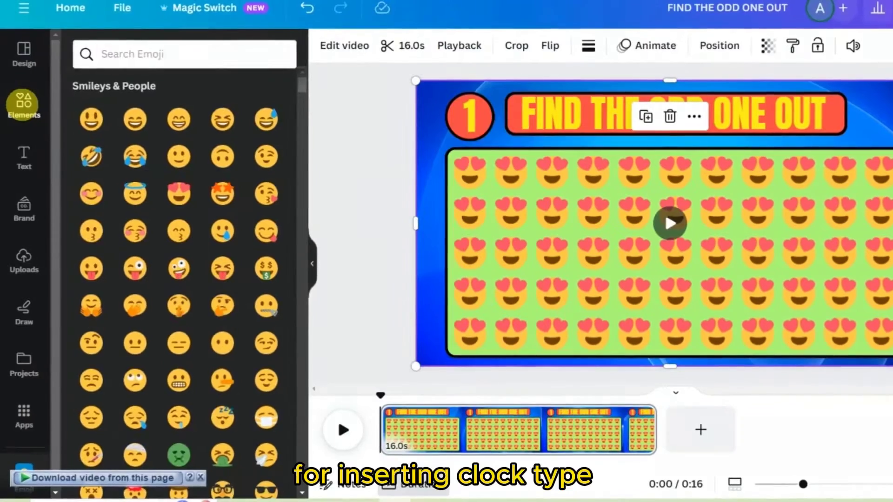
- Search the elements for "TIMER" and add the 11.0s red circular countdown video
{"action": "left_click", "coordinate": [23, 103]}
{"action": "left_click", "coordinate": [257, 52]}
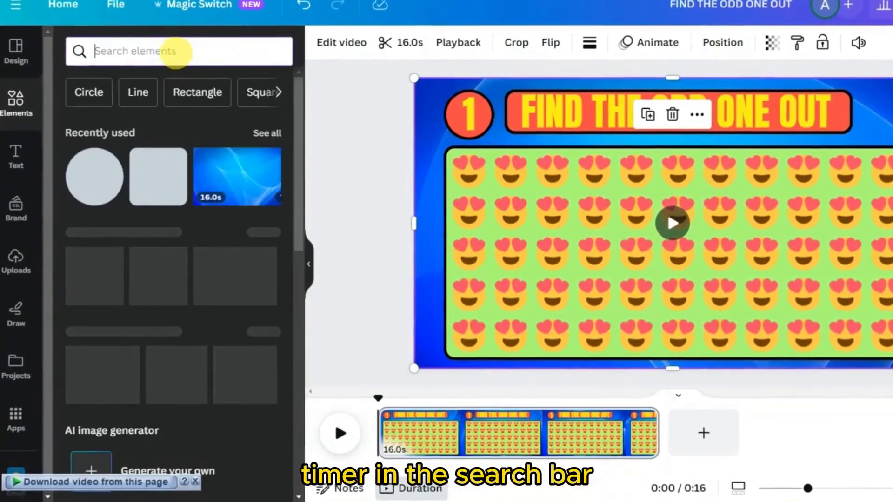
{"action": "type", "text": "TIMER"}
{"action": "key", "text": "Return"}
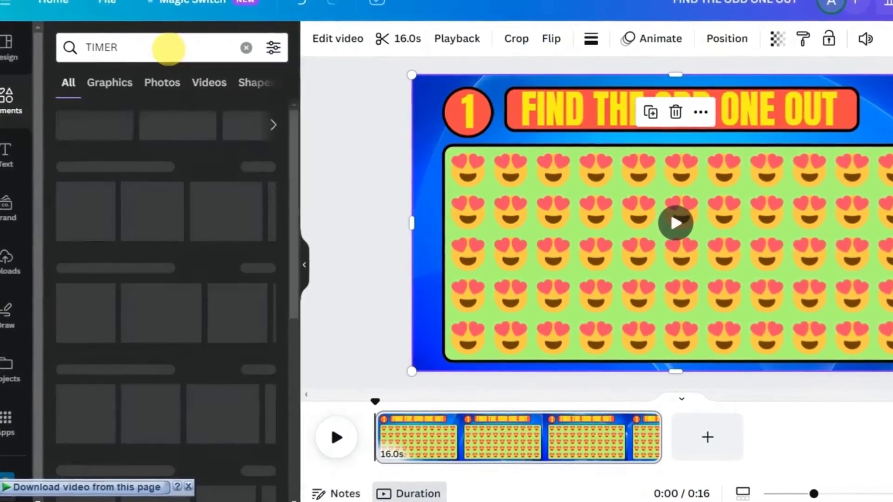
{"action": "left_click", "coordinate": [219, 314]}
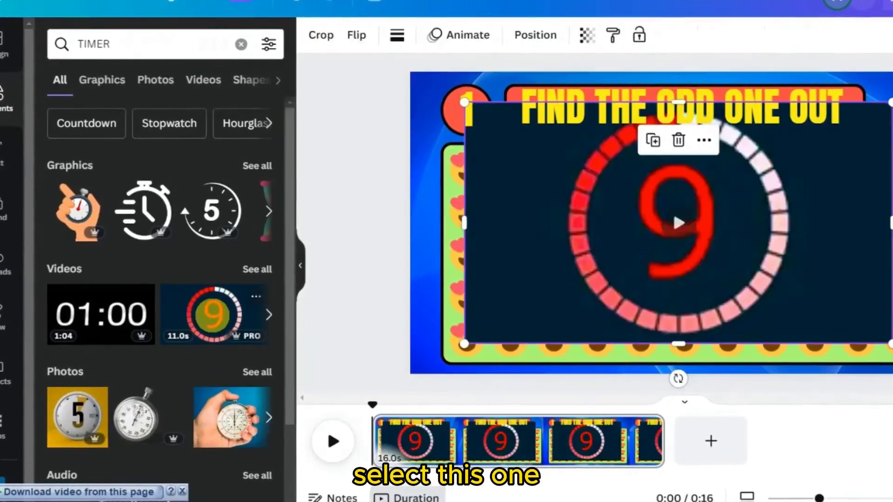
- Crop both sides of the countdown video to a near-square and shrink it into the page's upper-right corner
{"action": "left_click_drag", "start_coordinate": [465, 225], "coordinate": [555, 227]}
{"action": "left_click_drag", "start_coordinate": [886, 227], "coordinate": [810, 239]}
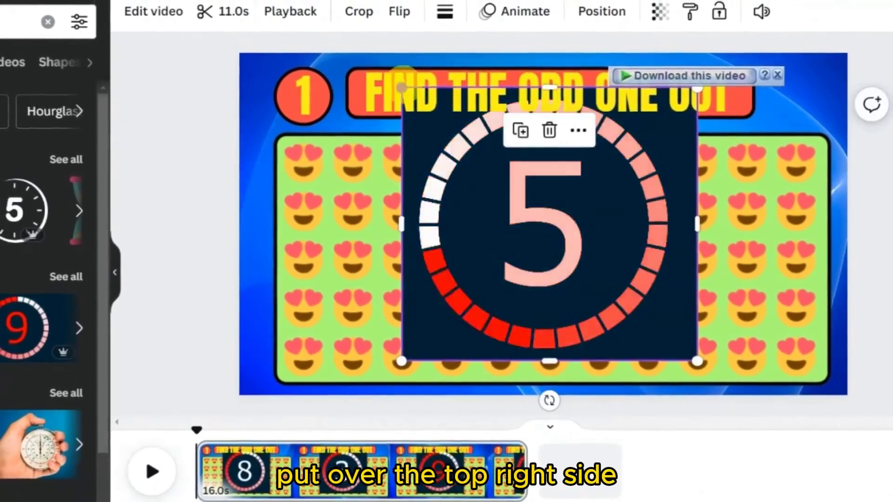
{"action": "left_click_drag", "start_coordinate": [402, 87], "coordinate": [770, 83]}
- Set the countdown video's corner rounding to about 40 and align it beside the title banner
{"action": "left_click", "coordinate": [442, 18]}
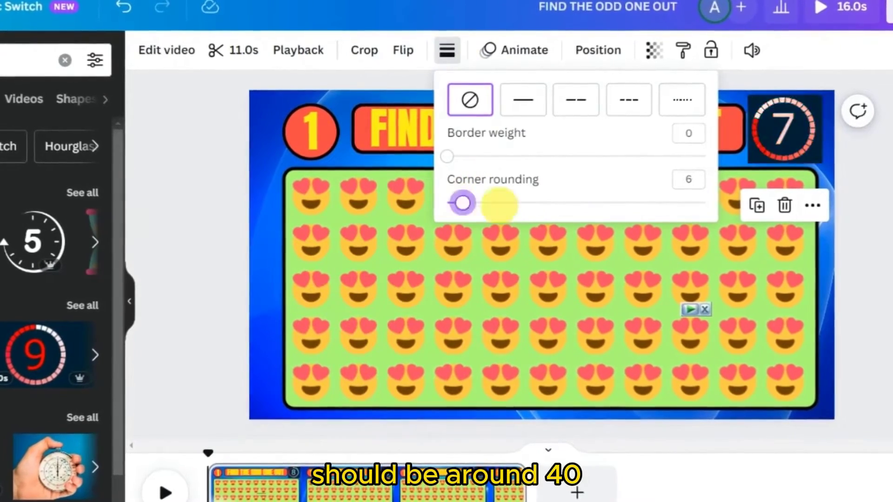
{"action": "left_click_drag", "start_coordinate": [446, 203], "coordinate": [554, 202]}
{"action": "left_click", "coordinate": [768, 102]}
{"action": "left_click", "coordinate": [774, 106]}
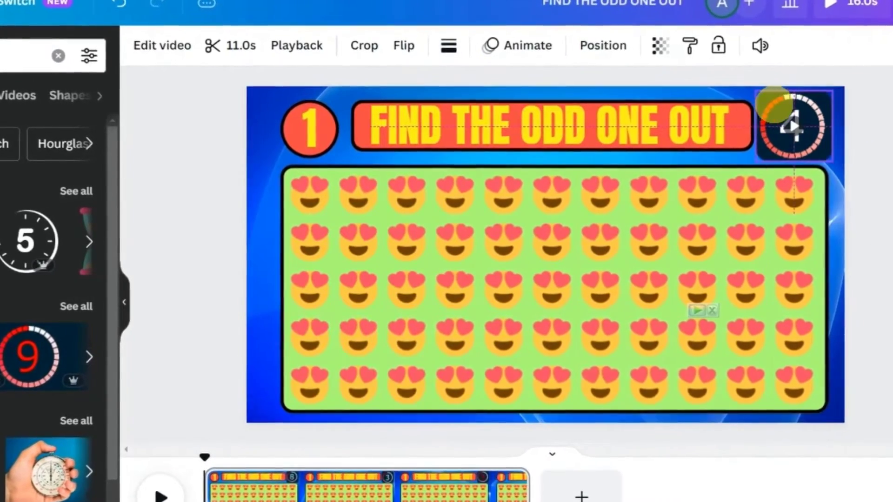
- Delete the heart-eyes emoji in the third row, second column of the grid
{"action": "left_click", "coordinate": [600, 193]}
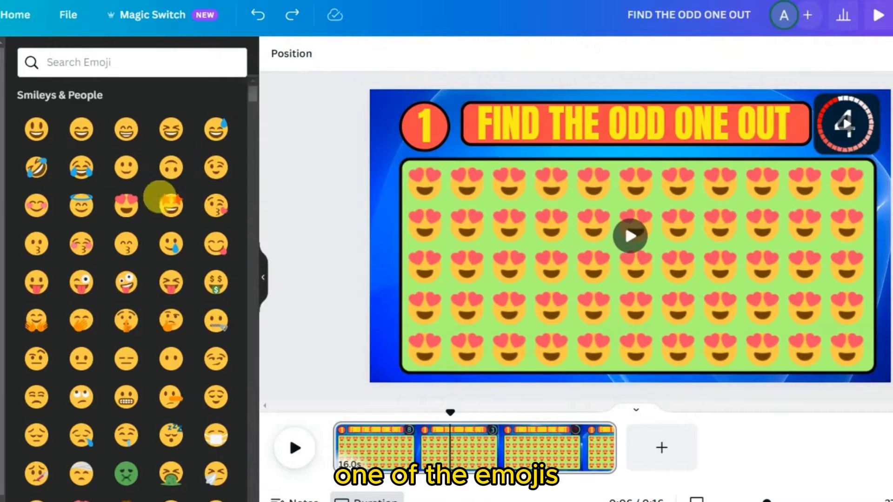
{"action": "left_click_drag", "start_coordinate": [168, 203], "coordinate": [593, 225]}
{"action": "left_click", "coordinate": [466, 274]}
{"action": "key", "text": "Delete"}
- Add the star-struck emoji and shrink it to fit the empty cell in the third row, second column
{"action": "left_click", "coordinate": [170, 205]}
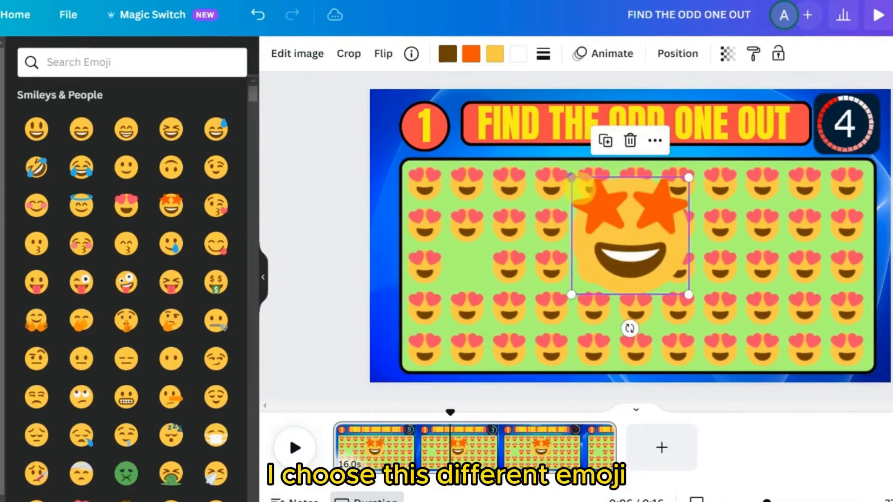
{"action": "left_click_drag", "start_coordinate": [572, 177], "coordinate": [630, 239]}
{"action": "left_click_drag", "start_coordinate": [658, 266], "coordinate": [505, 270]}
{"action": "left_click_drag", "start_coordinate": [441, 250], "coordinate": [444, 245]}
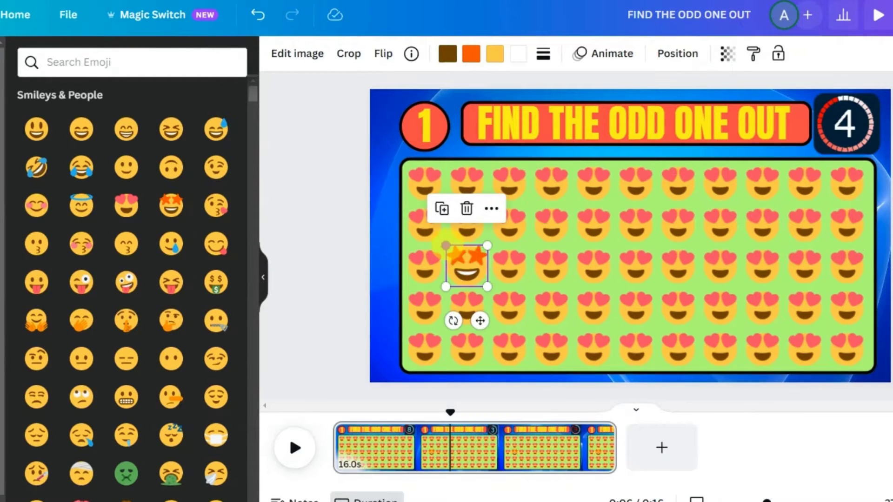
- Search the element graphics for "CIRCLE RING" and add a thick ring in black
{"action": "left_click", "coordinate": [149, 60]}
{"action": "type", "text": "Cl"}
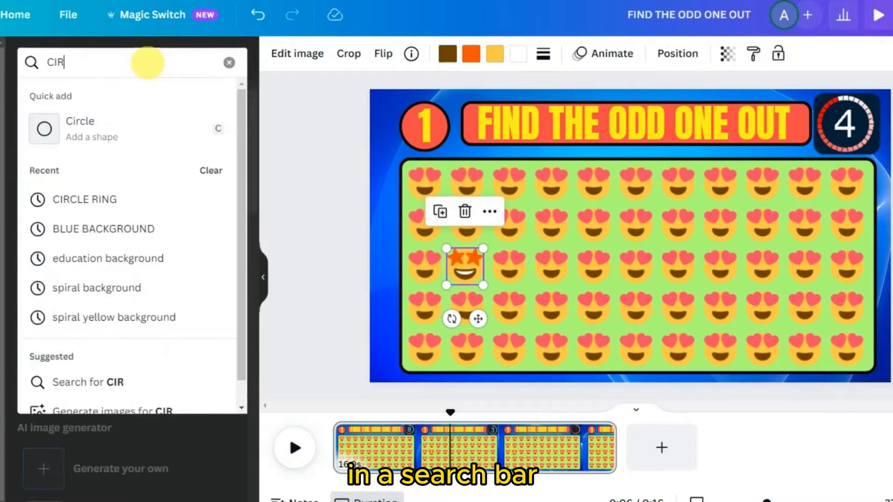
{"action": "type", "text": "RCLE RING"}
{"action": "key", "text": "Return"}
{"action": "left_click_drag", "start_coordinate": [277, 178], "coordinate": [277, 184]}
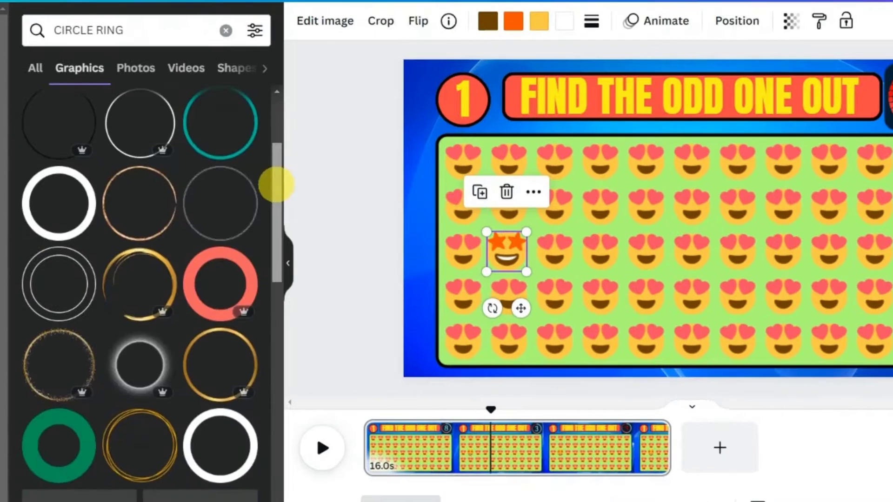
{"action": "scroll", "coordinate": [276, 185], "scroll_direction": "up", "scroll_amount": 3}
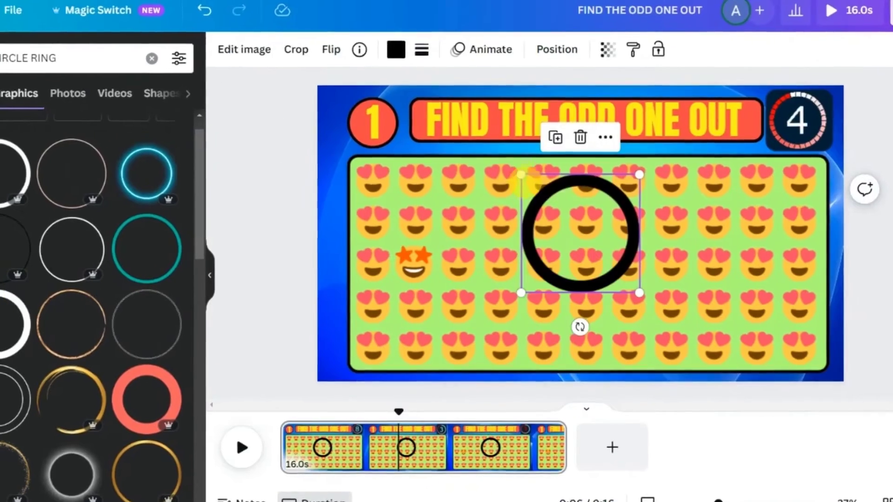
- Shrink the black ring and center it around the star-struck emoji
{"action": "left_click_drag", "start_coordinate": [622, 155], "coordinate": [684, 217]}
{"action": "left_click_drag", "start_coordinate": [699, 232], "coordinate": [491, 230]}
{"action": "left_click_drag", "start_coordinate": [402, 258], "coordinate": [401, 258]}
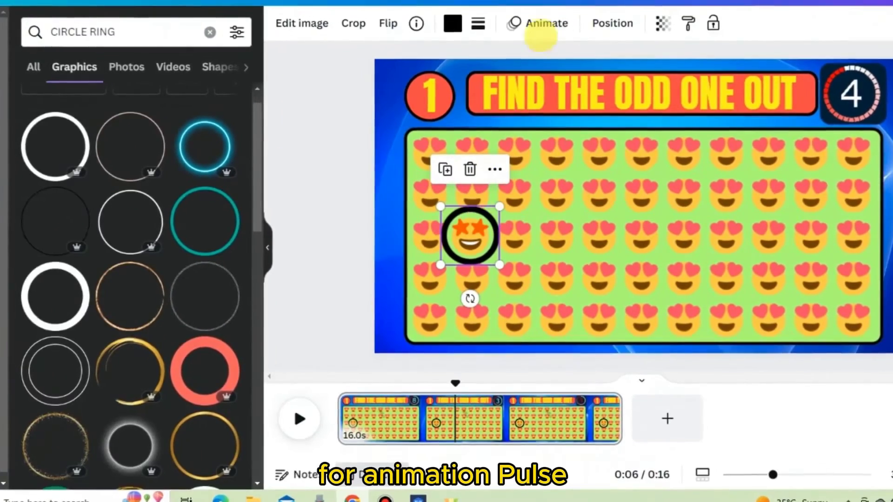
- Apply the Pulse motion effect to the black ring
{"action": "left_click", "coordinate": [483, 33]}
{"action": "left_click_drag", "start_coordinate": [253, 70], "coordinate": [244, 299]}
{"action": "left_click", "coordinate": [192, 365]}
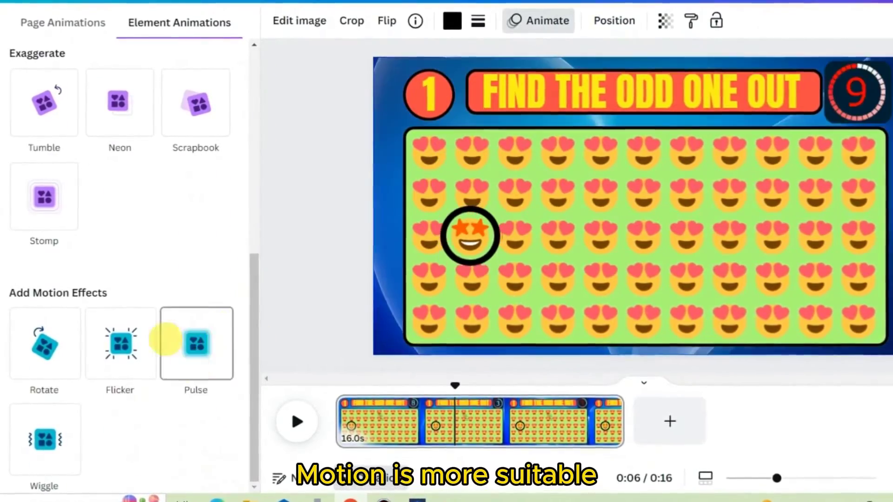
{"action": "left_click", "coordinate": [196, 344]}
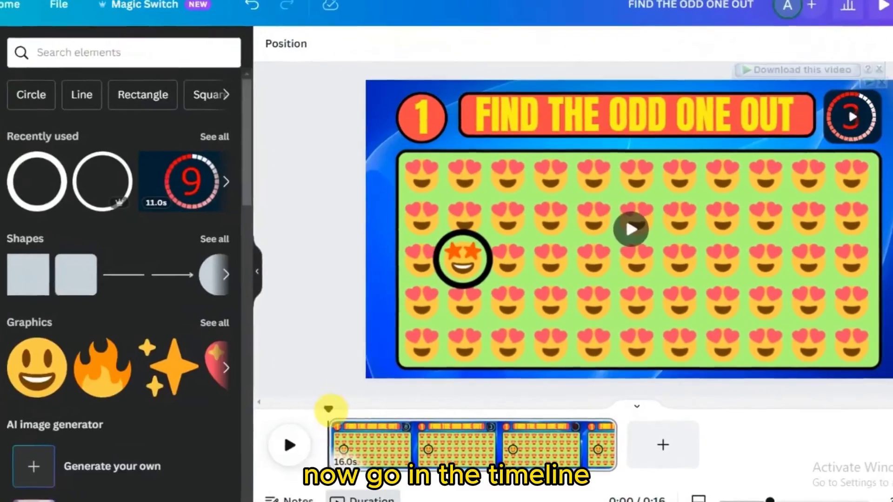
- Shorten the page to 15.0s and trim the countdown video's timing to 10.0s
{"action": "left_click_drag", "start_coordinate": [437, 409], "coordinate": [602, 403]}
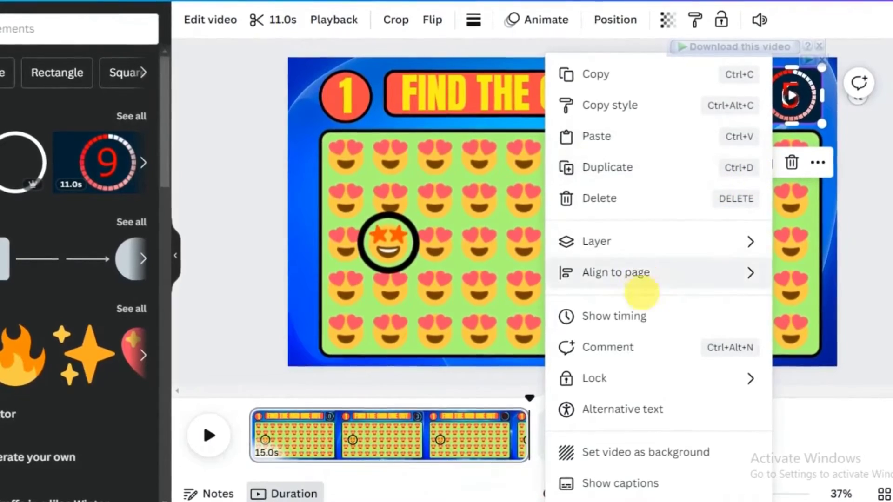
{"action": "left_click", "coordinate": [624, 317]}
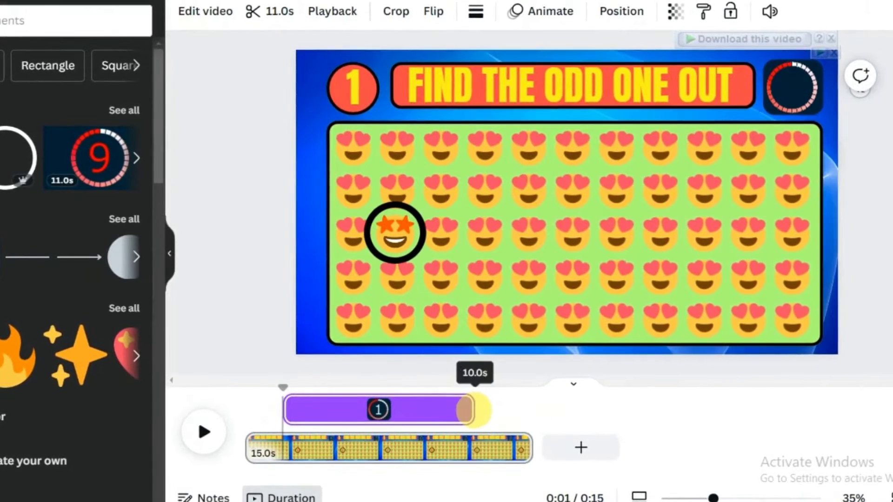
{"action": "left_click_drag", "start_coordinate": [472, 409], "coordinate": [473, 409]}
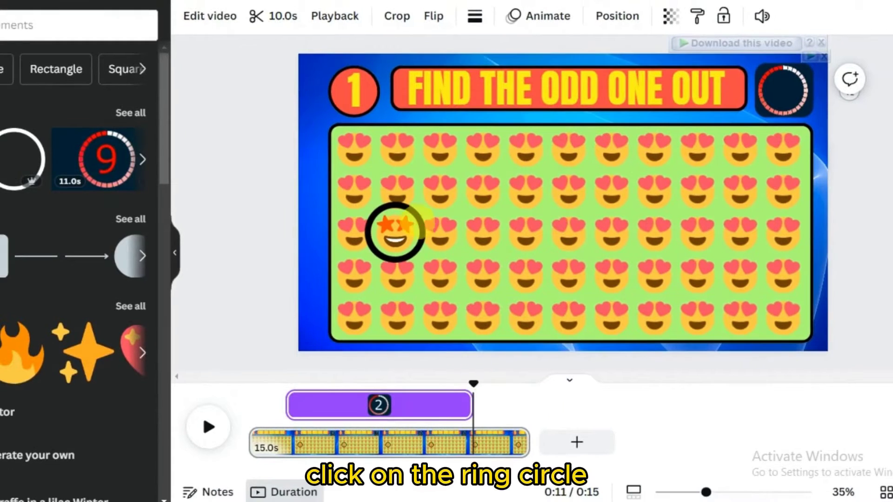
- Trim the ring's timing so it shows only for the last 3 seconds of the page
{"action": "left_click", "coordinate": [419, 223]}
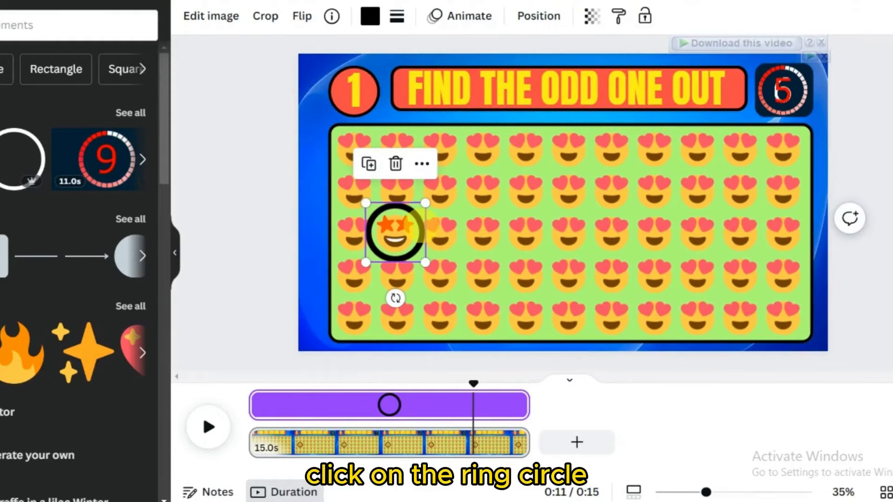
{"action": "left_click_drag", "start_coordinate": [249, 403], "coordinate": [380, 394]}
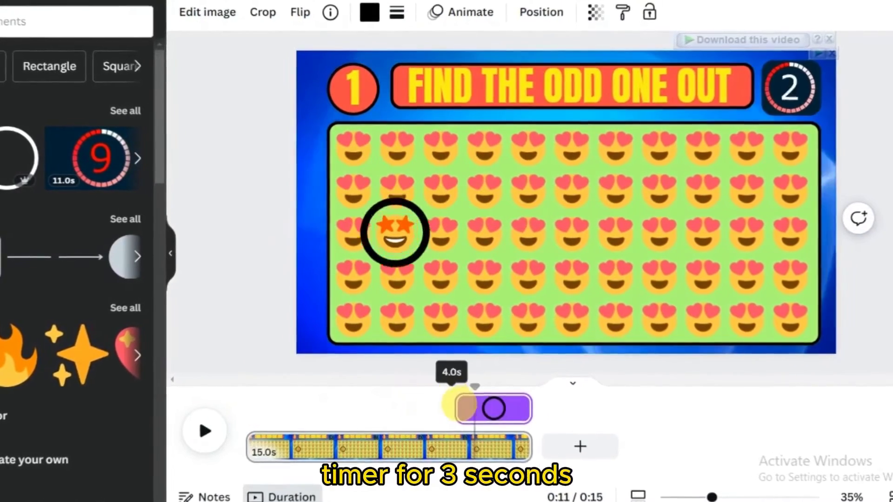
- Search the audio for "egg timer", add Egg Timer Tic Toc and trim it to end with the countdown
{"action": "left_click", "coordinate": [57, 18]}
{"action": "type", "text": "egg timer"}
{"action": "key", "text": "Return"}
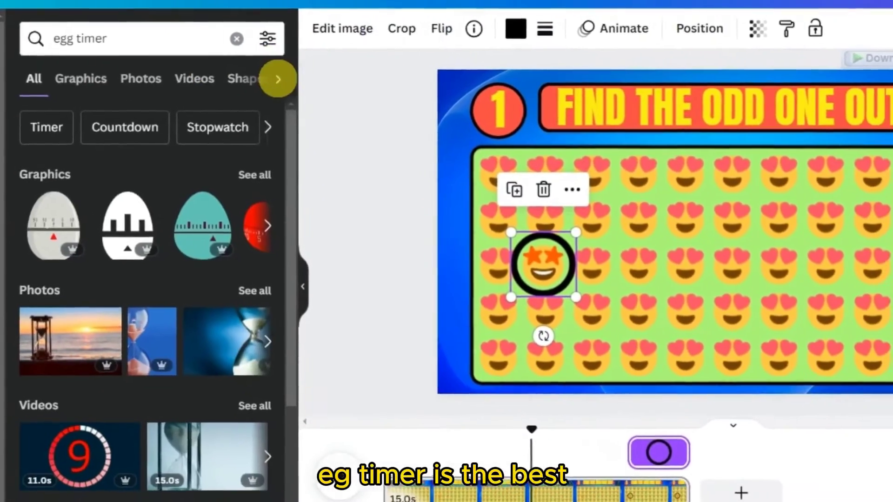
{"action": "left_click", "coordinate": [299, 88]}
{"action": "left_click", "coordinate": [221, 88]}
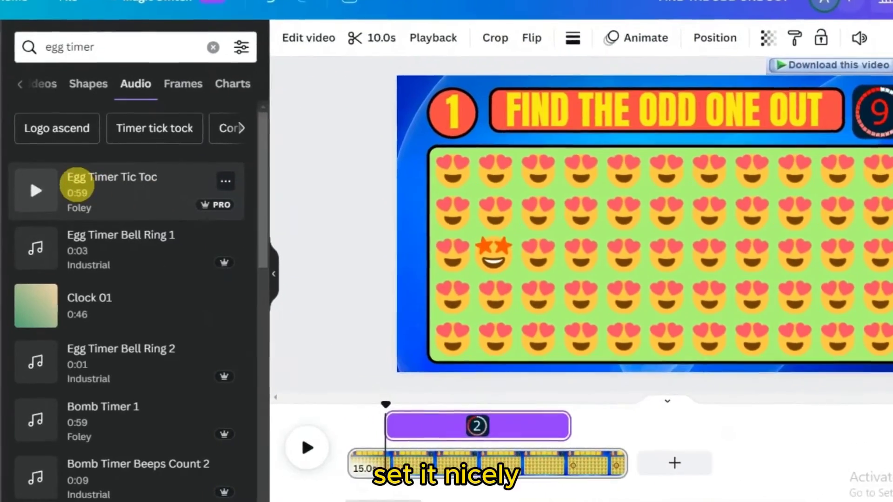
{"action": "left_click", "coordinate": [77, 176]}
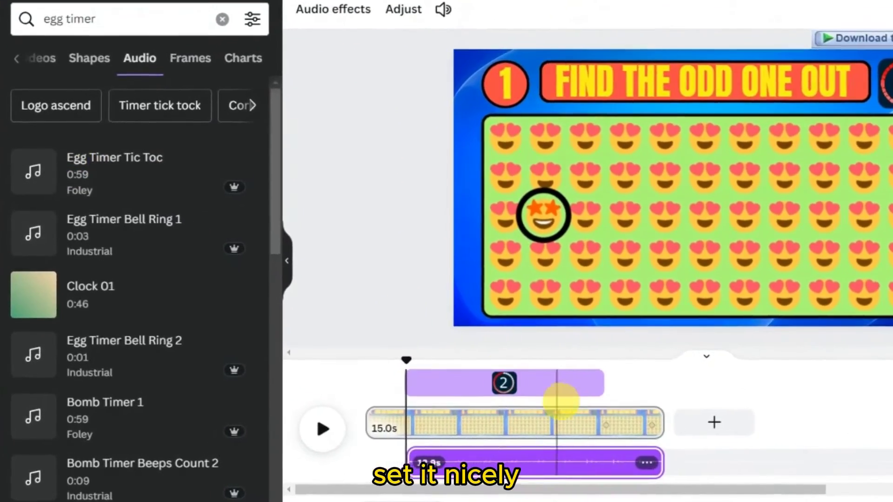
{"action": "left_click_drag", "start_coordinate": [638, 463], "coordinate": [586, 463]}
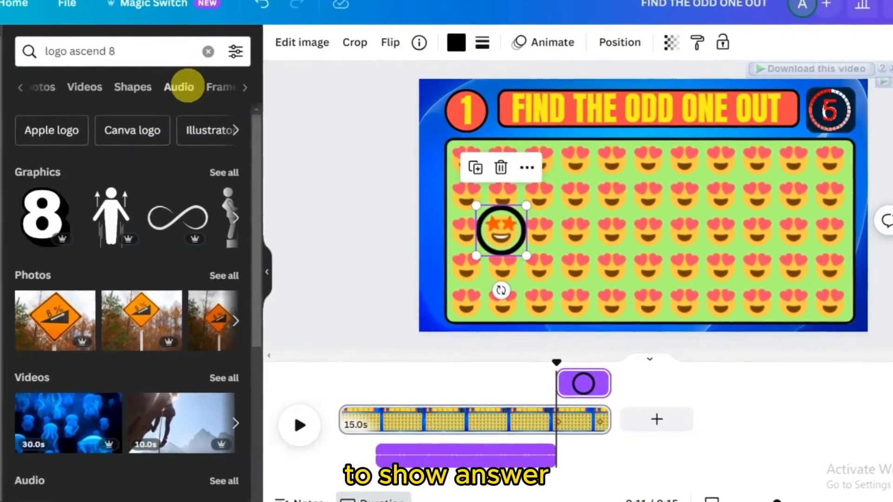
- Add the PREL Logo Ascend 8 sound from the "logo ascend 8" audio search at the ring's start, trimmed to about 1.9s
{"action": "left_click", "coordinate": [179, 86]}
{"action": "left_click", "coordinate": [149, 171]}
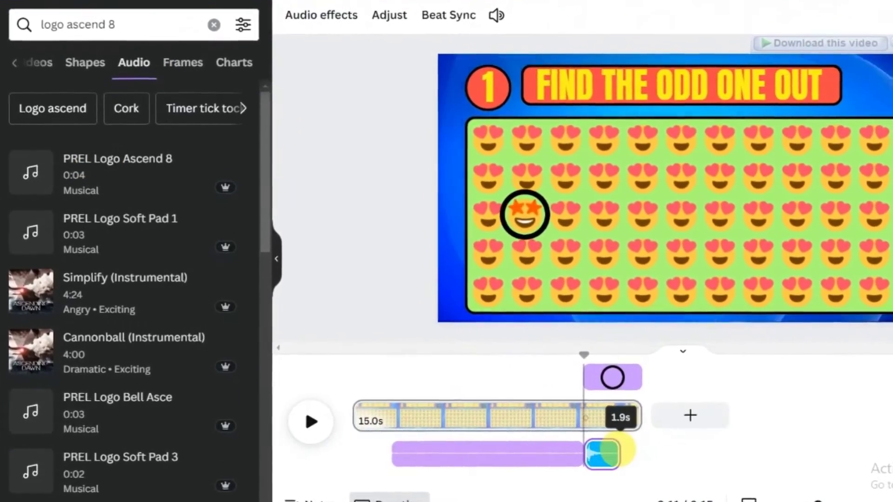
- Search the elements for "throwing knife" and show only the audio results
{"action": "left_click", "coordinate": [215, 20]}
{"action": "left_click", "coordinate": [204, 20]}
{"action": "type", "text": "thro"}
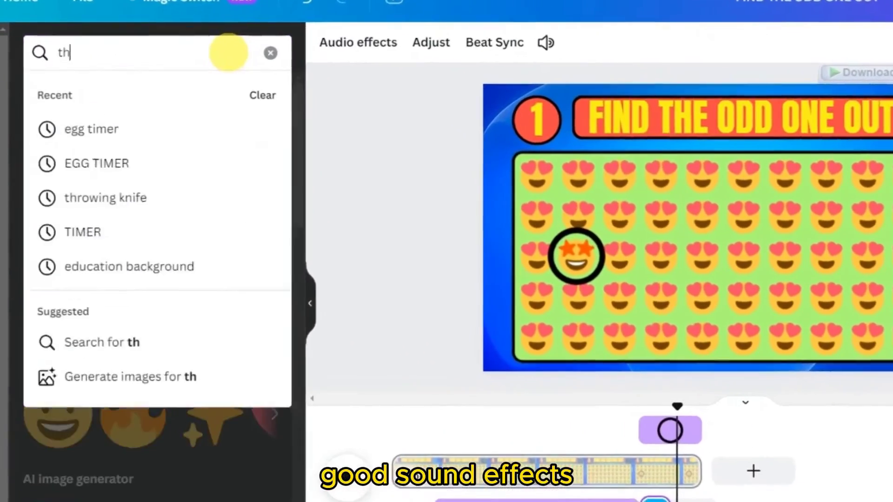
{"action": "type", "text": "wing knife"}
{"action": "key", "text": "Return"}
{"action": "left_click", "coordinate": [360, 87]}
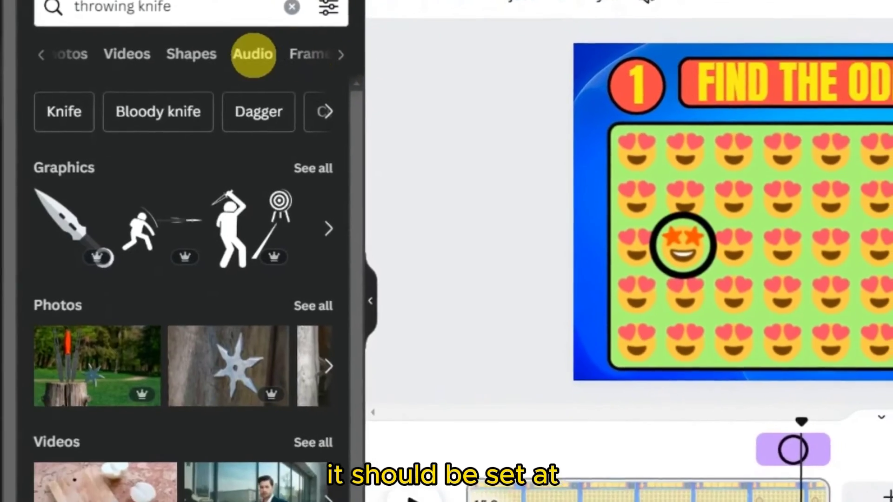
{"action": "left_click", "coordinate": [268, 87]}
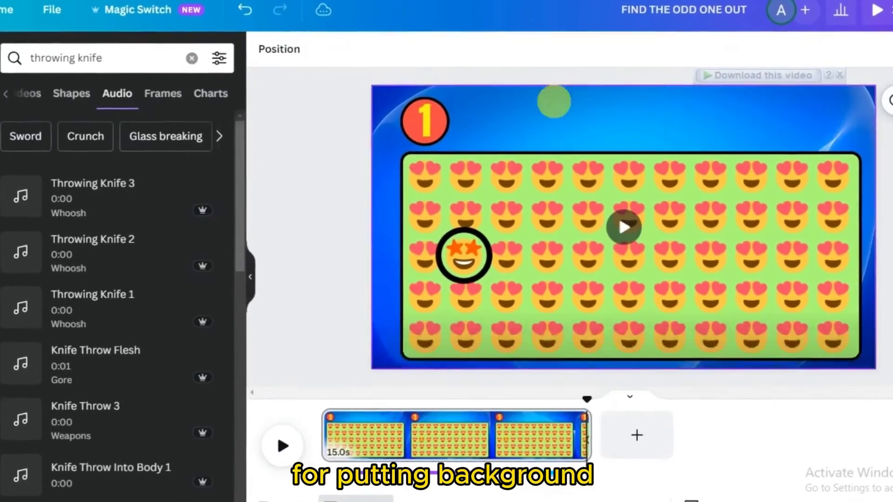
- Delete the number badge, title, countdown, ring, green panel and all emojis so only the blue background stays on the page
{"action": "left_click", "coordinate": [422, 119]}
{"action": "key", "text": "Delete"}
{"action": "left_click", "coordinate": [425, 112]}
{"action": "key", "text": "Delete"}
{"action": "key", "text": "ctrl+z"}
{"action": "left_click", "coordinate": [420, 116]}
{"action": "key", "text": "Delete"}
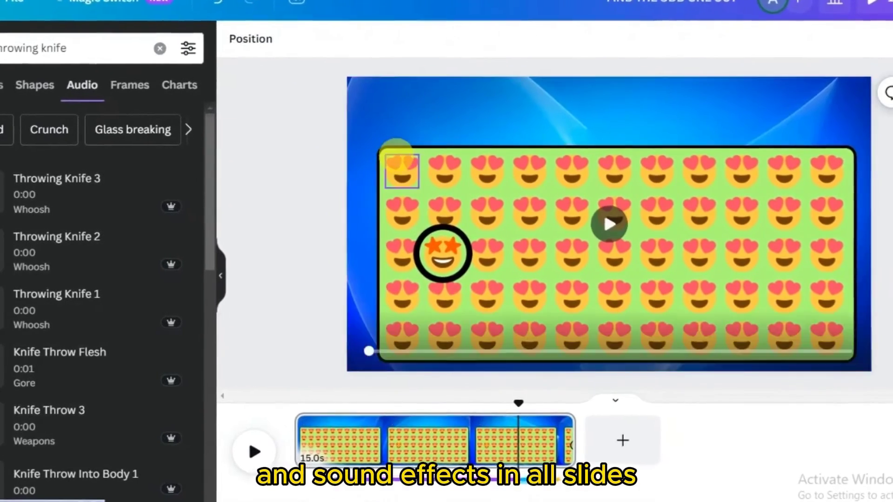
{"action": "left_click", "coordinate": [391, 153]}
{"action": "key", "text": "Delete"}
{"action": "left_click_drag", "start_coordinate": [365, 144], "coordinate": [891, 335]}
{"action": "key", "text": "Delete"}
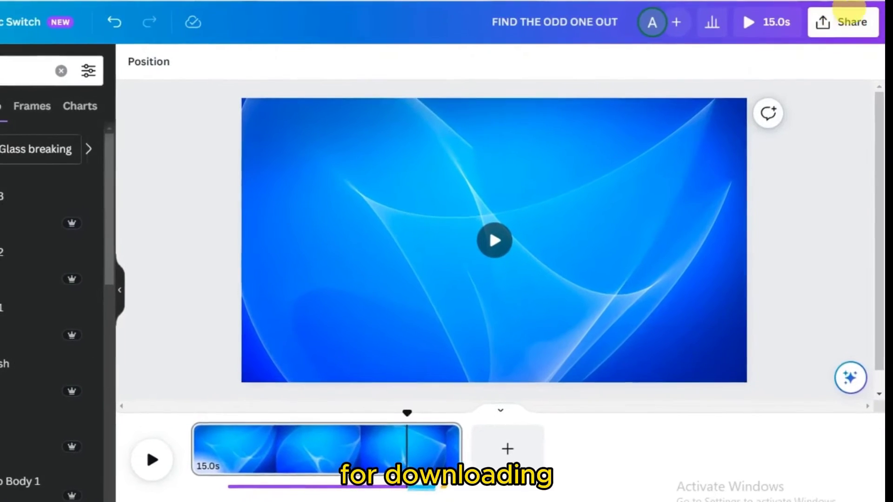
- Download the background-only page as a 1080p MP4 video and upload the exported file to the design's uploads
{"action": "left_click", "coordinate": [837, 20]}
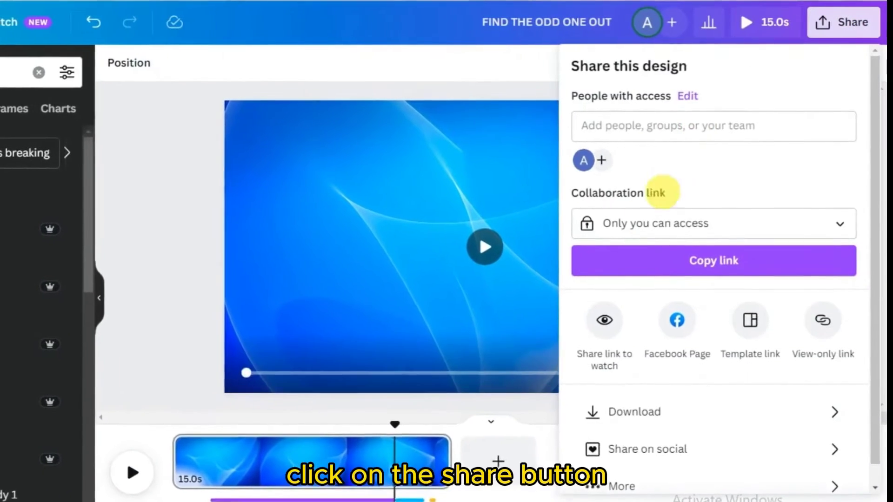
{"action": "left_click", "coordinate": [635, 412]}
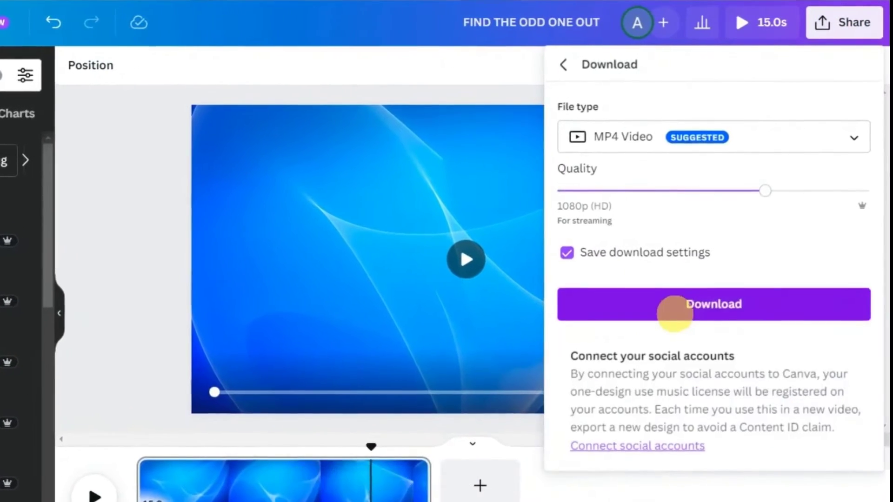
{"action": "left_click", "coordinate": [677, 310]}
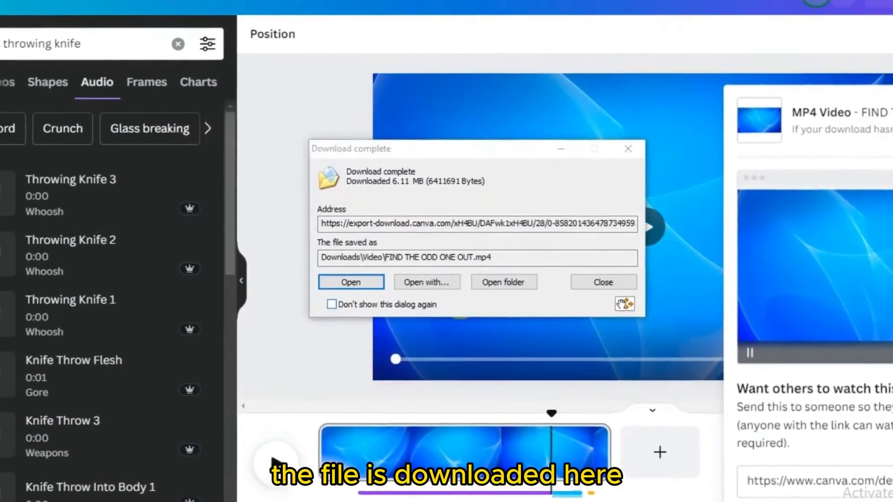
{"action": "left_click", "coordinate": [628, 149]}
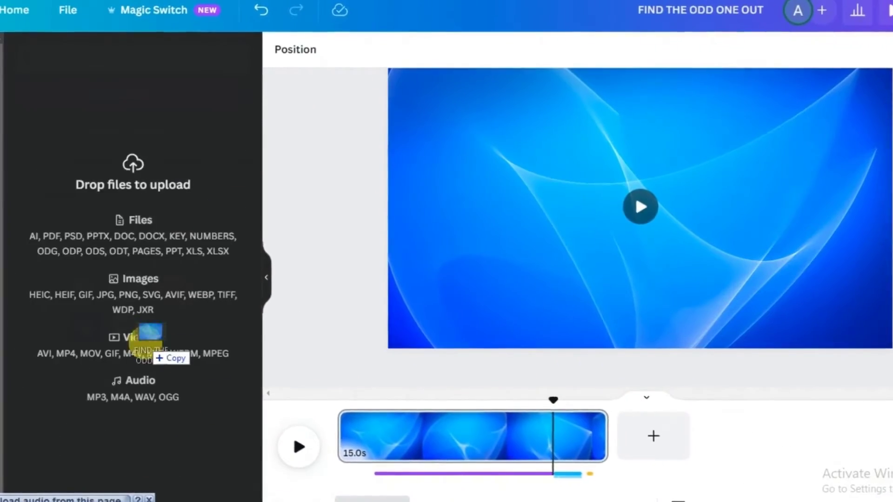
{"action": "left_click_drag", "start_coordinate": [159, 344], "coordinate": [61, 269]}
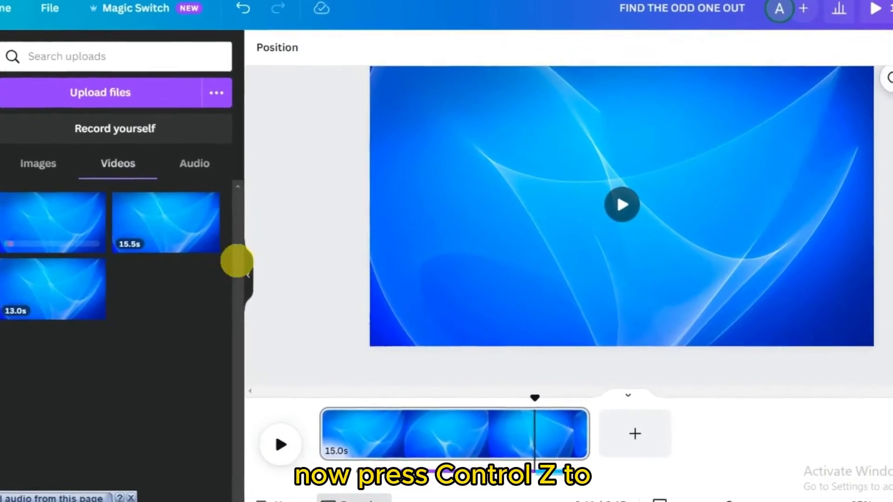
- Restore the deleted quiz elements, then delete the original blue background video and the page's audio tracks
{"action": "key", "text": "ctrl+z"}
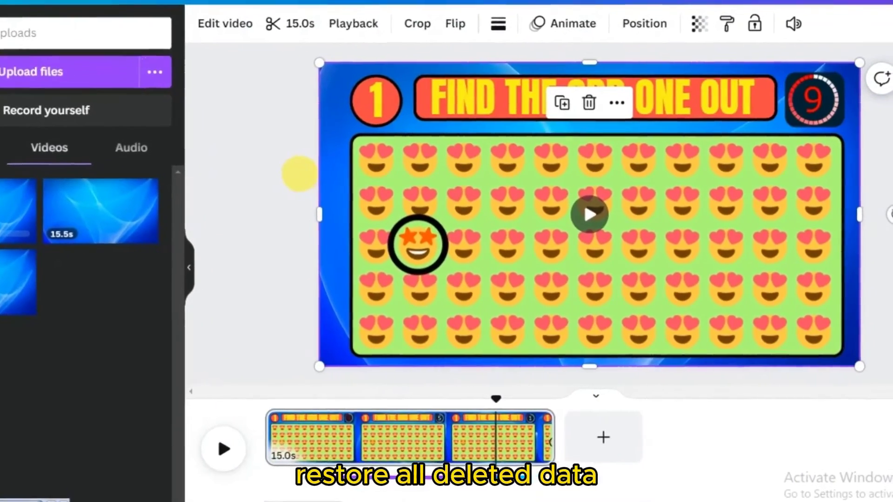
{"action": "key", "text": "Delete"}
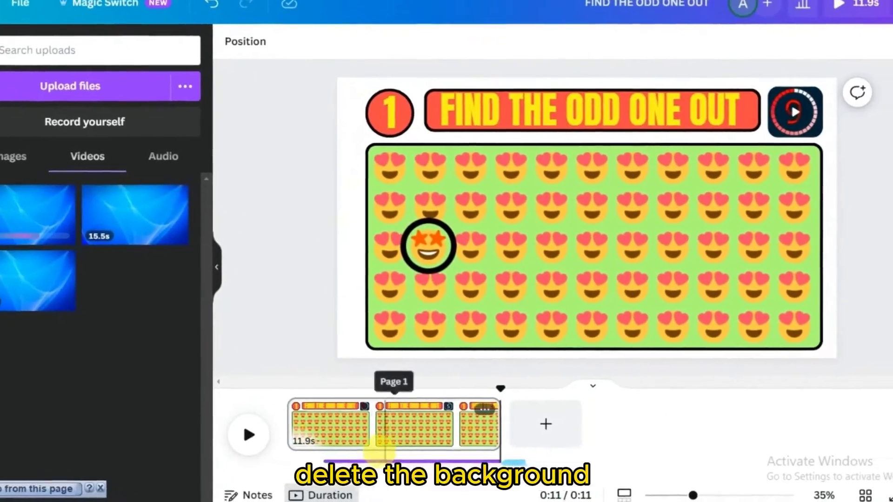
{"action": "left_click", "coordinate": [346, 478]}
{"action": "key", "text": "Delete"}
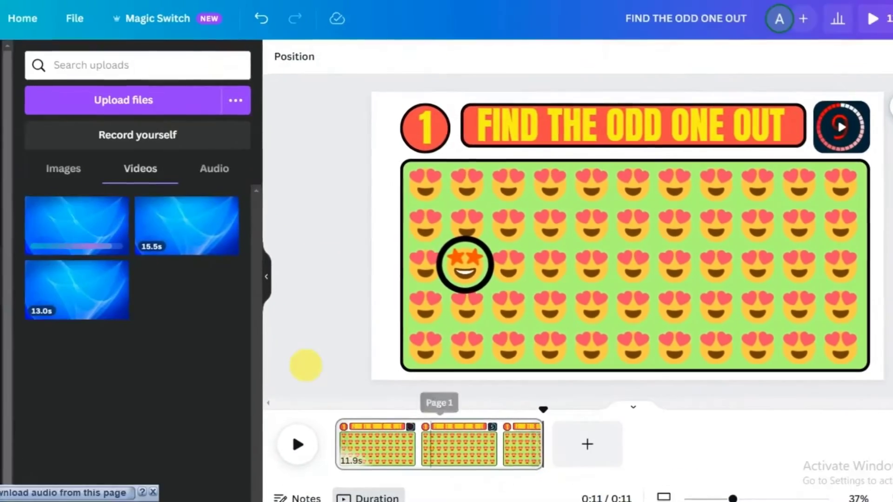
- Place the uploaded blue background video so it fills the page and send it to the back
{"action": "left_click_drag", "start_coordinate": [348, 150], "coordinate": [469, 178]}
{"action": "right_click", "coordinate": [449, 167]}
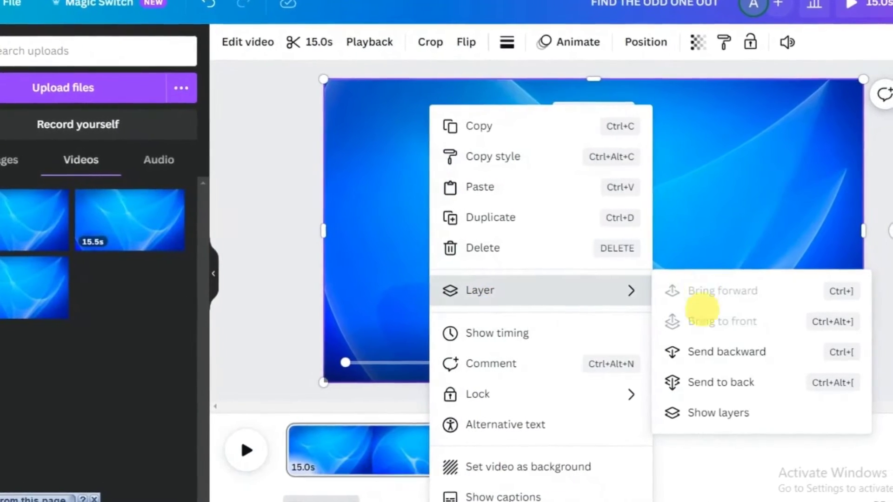
{"action": "left_click", "coordinate": [708, 382]}
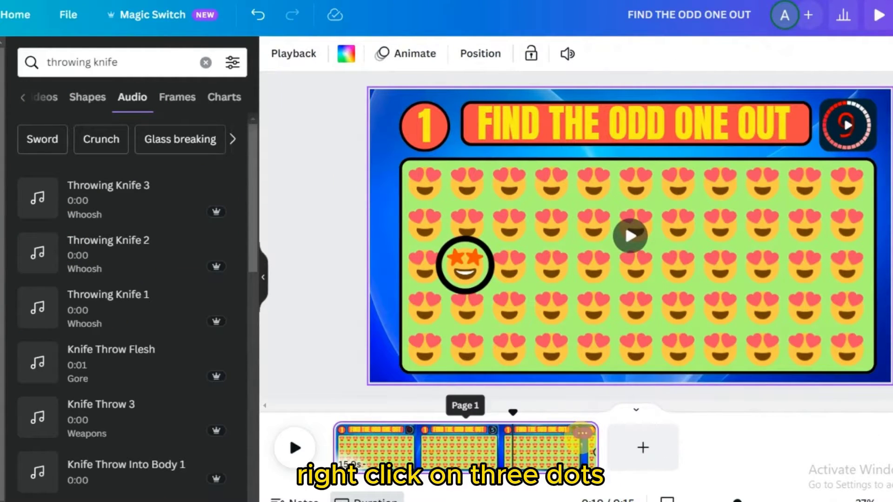
- Duplicate page 1 and change the number in the copy's badge to 2
{"action": "right_click", "coordinate": [582, 433]}
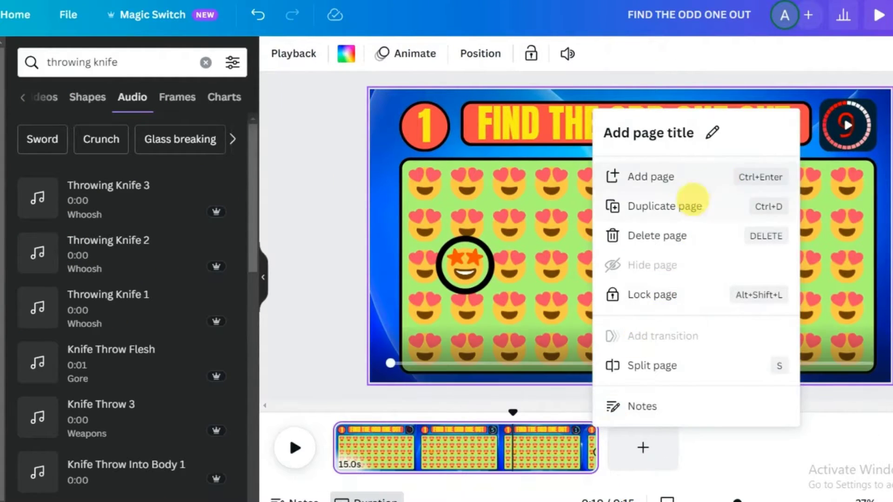
{"action": "left_click", "coordinate": [691, 206]}
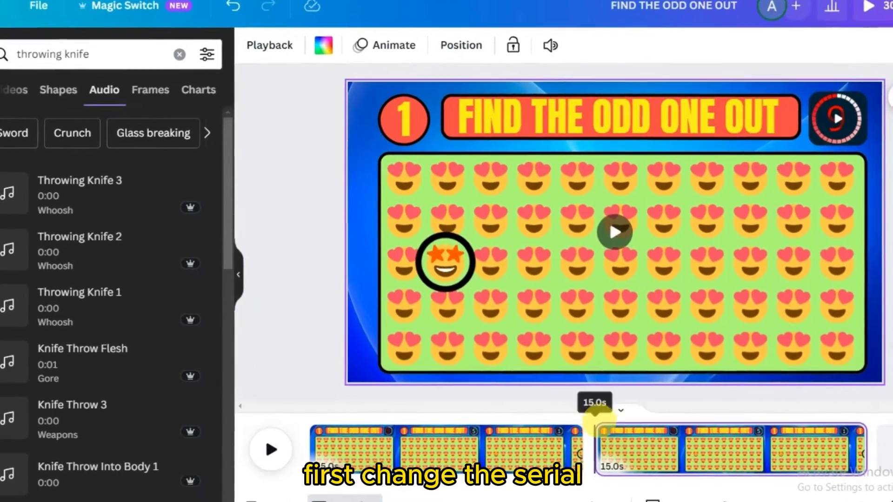
{"action": "left_click_drag", "start_coordinate": [611, 413], "coordinate": [630, 413]}
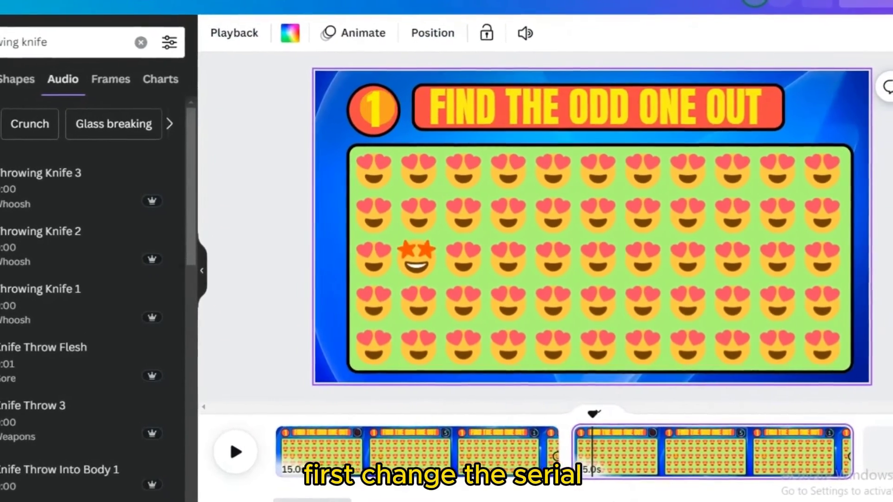
{"action": "left_click", "coordinate": [378, 110]}
{"action": "double_click", "coordinate": [379, 110]}
{"action": "type", "text": "2"}
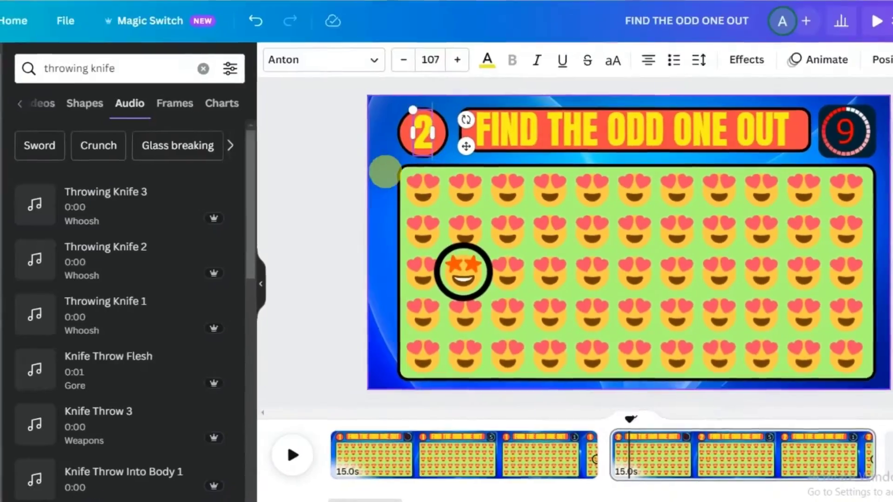
- Clear all emojis from page 2 by moving the ring and green panel aside, and put the panel back in place
{"action": "left_click", "coordinate": [464, 272]}
{"action": "left_click_drag", "start_coordinate": [465, 272], "coordinate": [376, 129]}
{"action": "left_click_drag", "start_coordinate": [442, 184], "coordinate": [269, 184]}
{"action": "left_click_drag", "start_coordinate": [450, 214], "coordinate": [262, 216]}
{"action": "left_click_drag", "start_coordinate": [363, 150], "coordinate": [856, 347]}
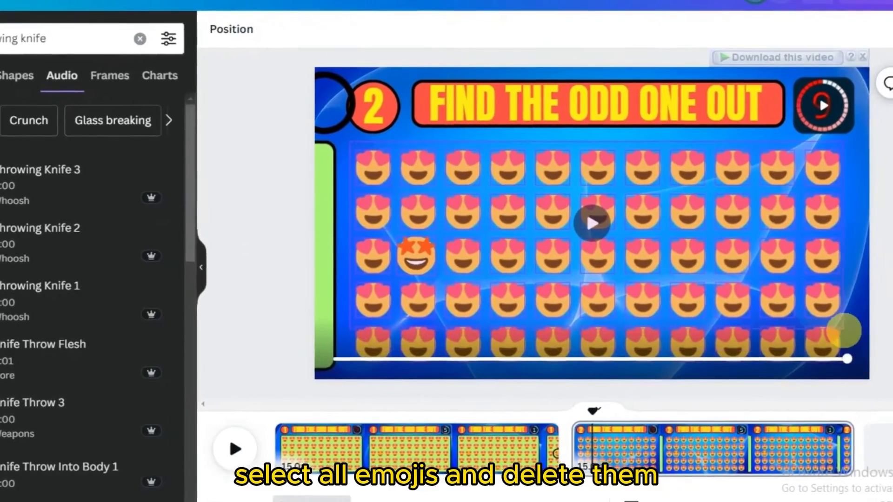
{"action": "key", "text": "Delete"}
{"action": "left_click_drag", "start_coordinate": [308, 177], "coordinate": [849, 184]}
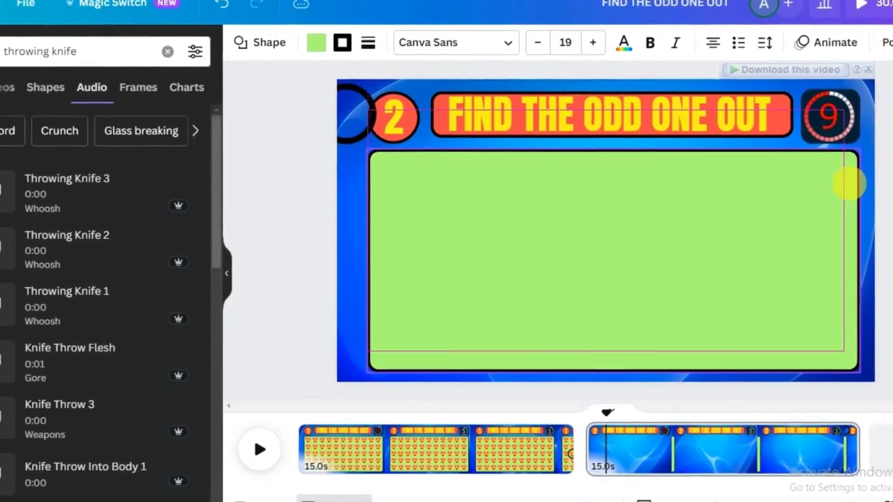
- Add the open-eyed grinning face from the Emoji app, shrink it and place it in the green panel's upper-left corner
{"action": "left_click", "coordinate": [26, 413]}
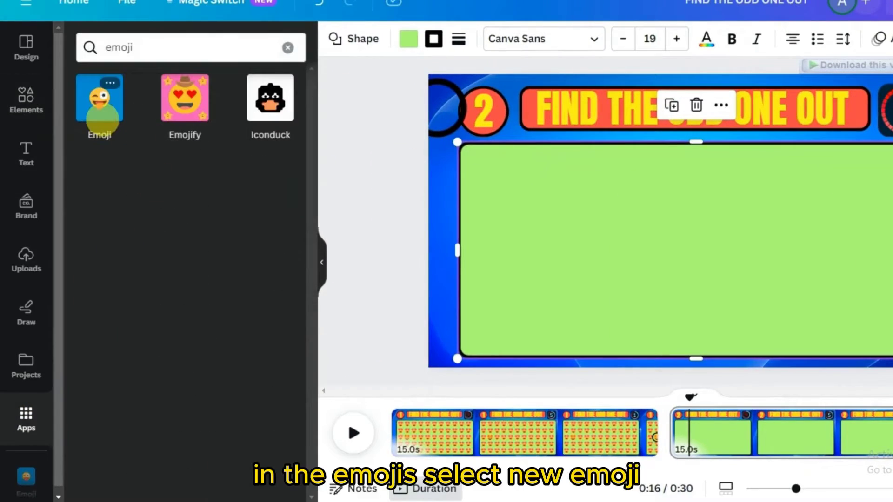
{"action": "left_click_drag", "start_coordinate": [630, 163], "coordinate": [663, 224]}
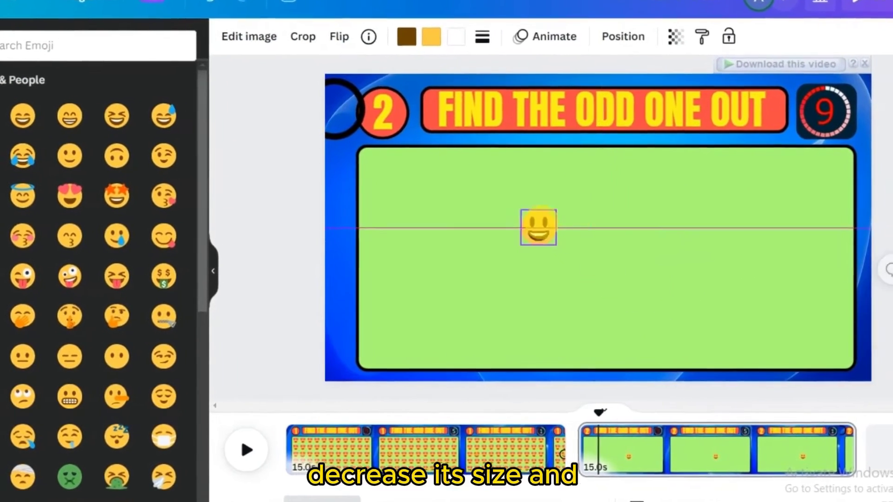
{"action": "left_click_drag", "start_coordinate": [572, 231], "coordinate": [368, 167]}
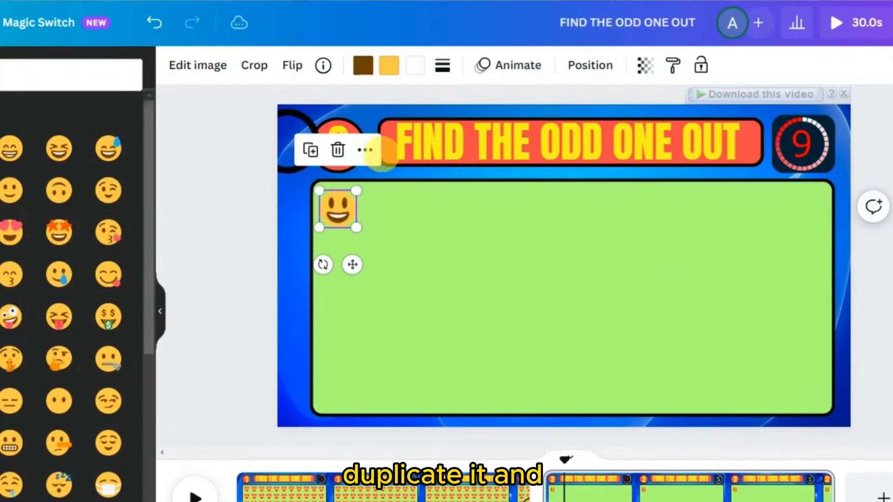
- Duplicate the grinning emoji to fill the green panel with 5 rows of 11
{"action": "left_click", "coordinate": [310, 194]}
{"action": "left_click", "coordinate": [310, 239]}
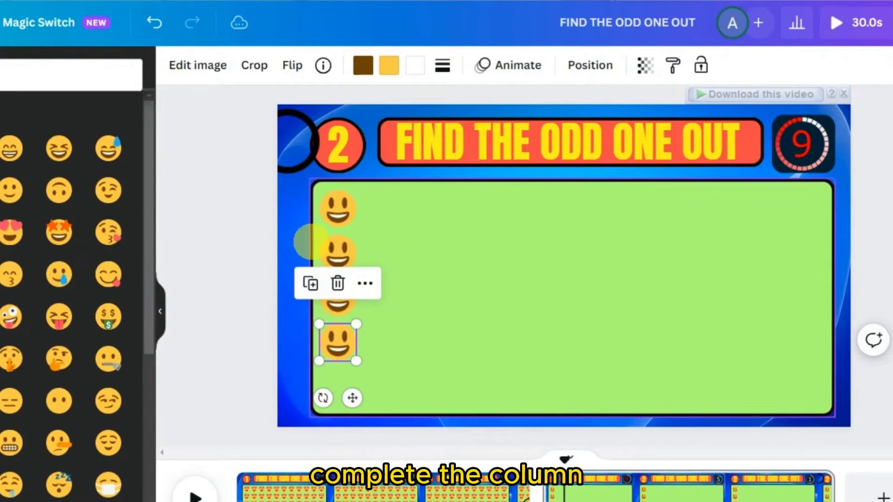
{"action": "left_click", "coordinate": [330, 209]}
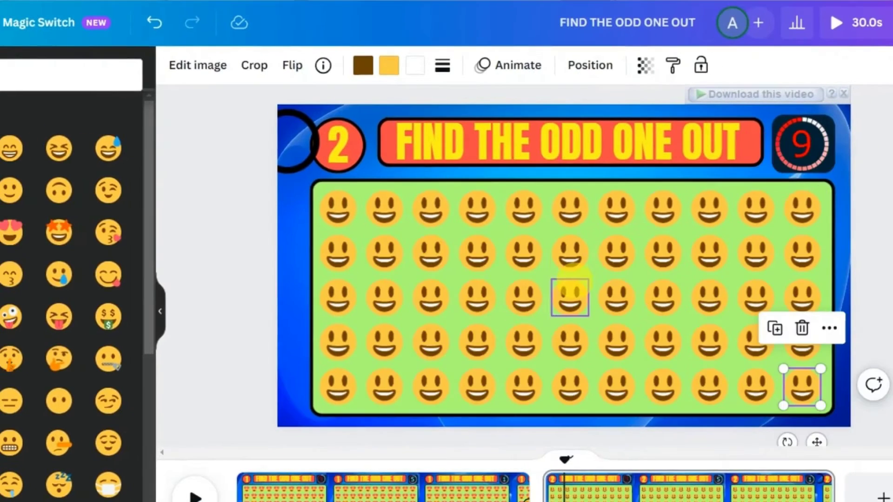
- Replace the second emoji in the bottom row with the smiling-eyes grinning emoji, scaled to fit the grid
{"action": "left_click", "coordinate": [379, 386]}
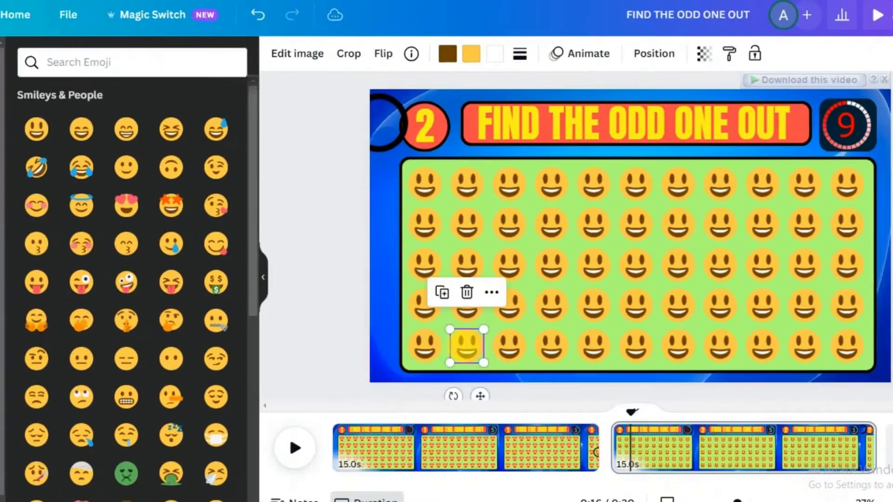
{"action": "key", "text": "Delete"}
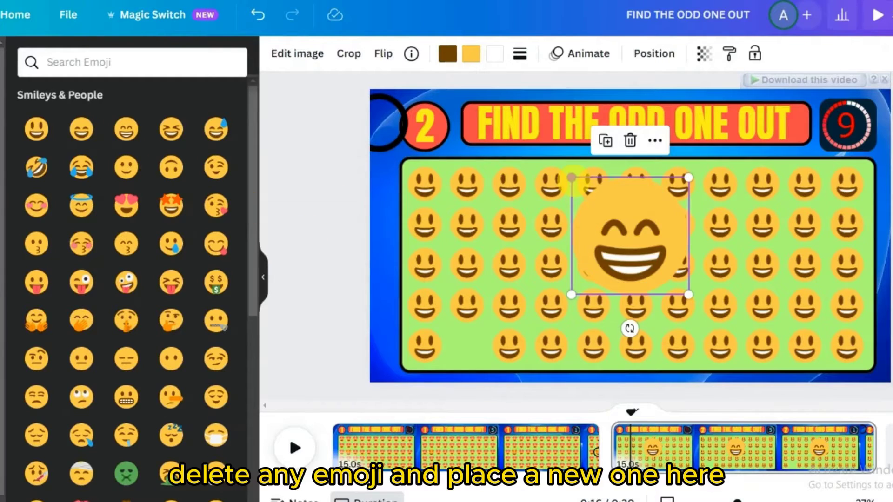
{"action": "left_click_drag", "start_coordinate": [468, 343], "coordinate": [467, 344]}
- Move the black ring onto page 2's odd emoji and center it around the face
{"action": "left_click_drag", "start_coordinate": [396, 105], "coordinate": [460, 327]}
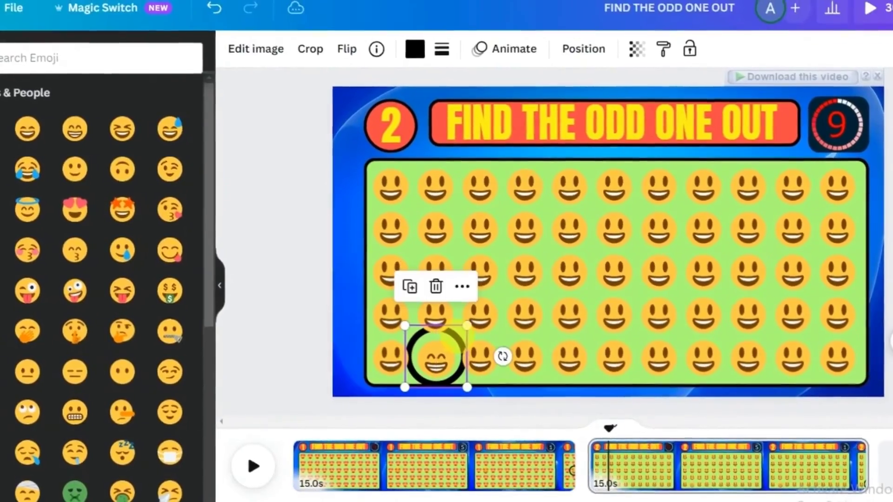
{"action": "left_click", "coordinate": [707, 336]}
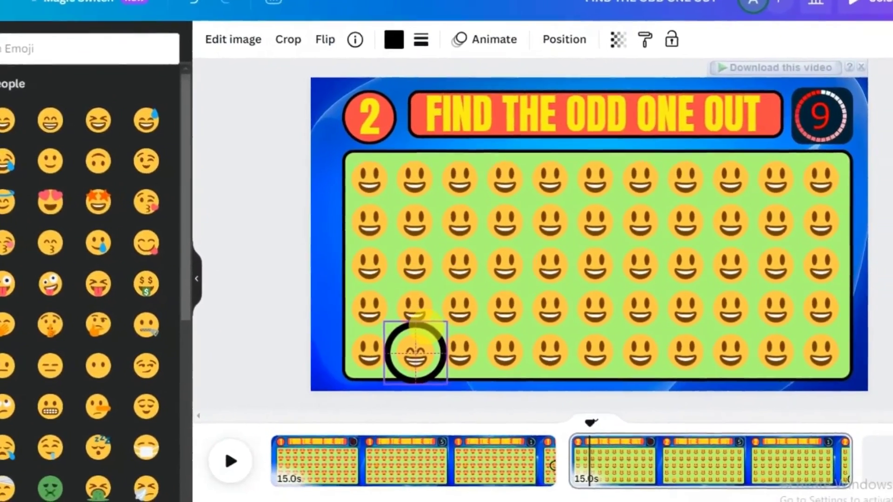
{"action": "left_click_drag", "start_coordinate": [426, 327], "coordinate": [426, 328]}
- Duplicate page 2 to create a third quiz page
{"action": "left_click_drag", "start_coordinate": [590, 427], "coordinate": [811, 453]}
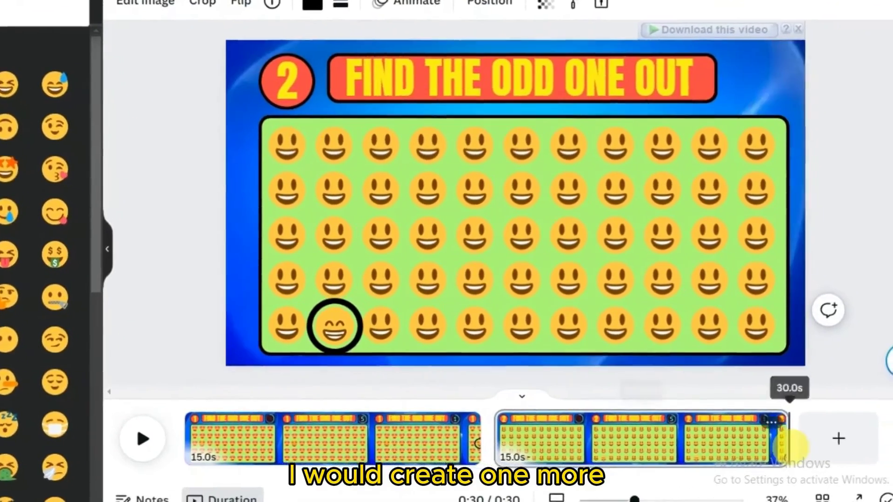
{"action": "left_click", "coordinate": [791, 432]}
{"action": "left_click", "coordinate": [811, 193]}
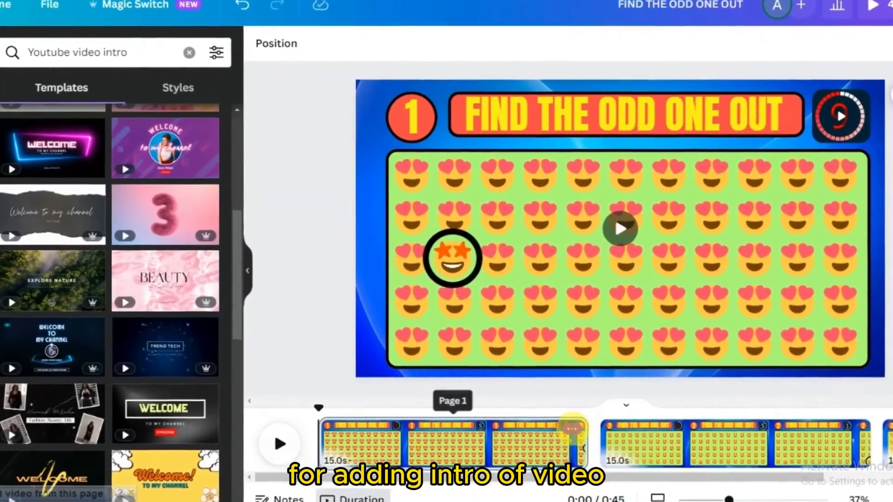
- Duplicate page 1 and delete all the elements from the first of the two pages
{"action": "left_click", "coordinate": [576, 425]}
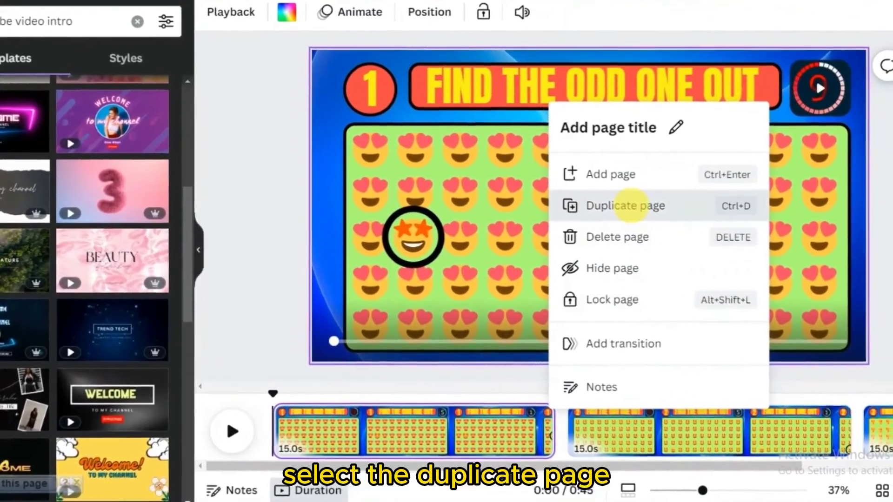
{"action": "left_click", "coordinate": [632, 204]}
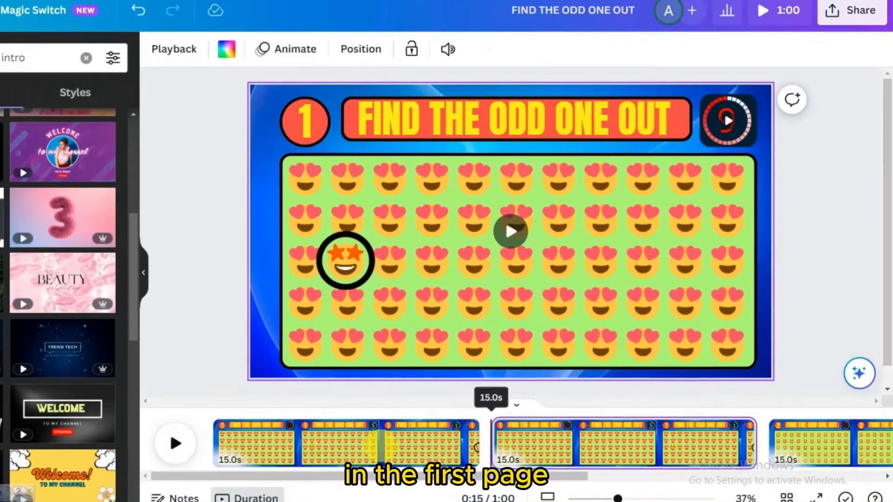
{"action": "left_click_drag", "start_coordinate": [259, 130], "coordinate": [758, 363]}
{"action": "key", "text": "Delete"}
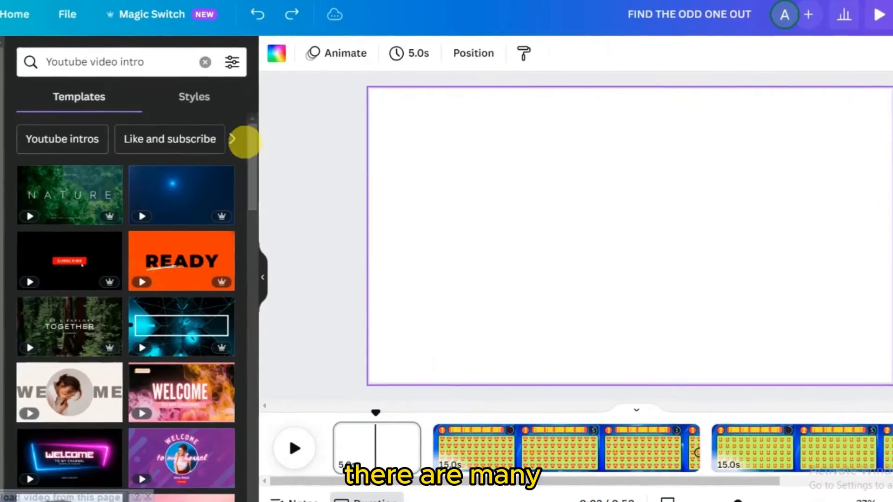
- Apply the black modern "WELCOME TO MY CHANNEL" YouTube intro template with the white frame to the blank first page
{"action": "scroll", "coordinate": [253, 180], "scroll_direction": "down", "scroll_amount": 5}
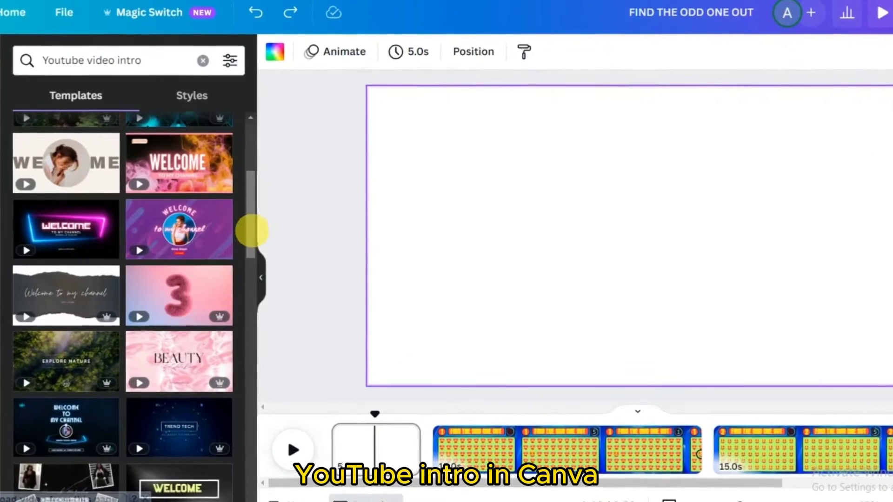
{"action": "scroll", "coordinate": [252, 231], "scroll_direction": "down", "scroll_amount": 3}
{"action": "left_click", "coordinate": [183, 285]}
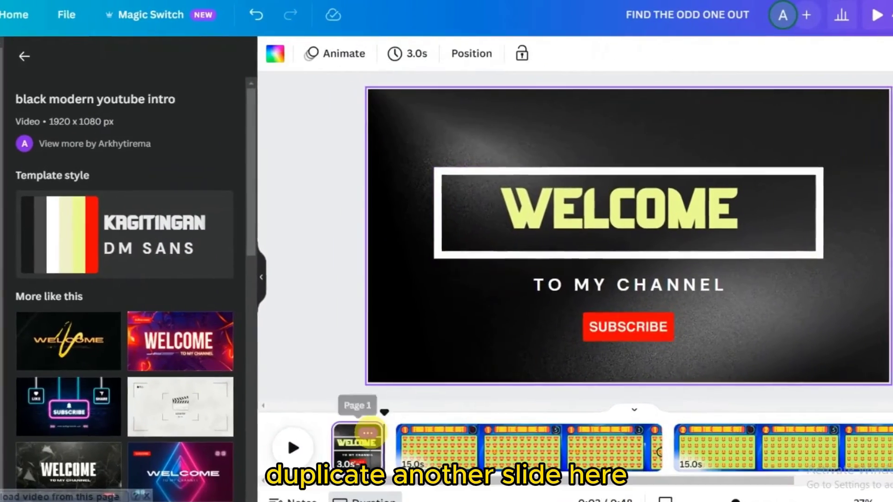
- Duplicate the intro page and change the copy's text to "GUESS THE ODD ONE OUT" and "25 EMOJI CHALLENGE"
{"action": "left_click", "coordinate": [370, 432]}
{"action": "left_click", "coordinate": [458, 235]}
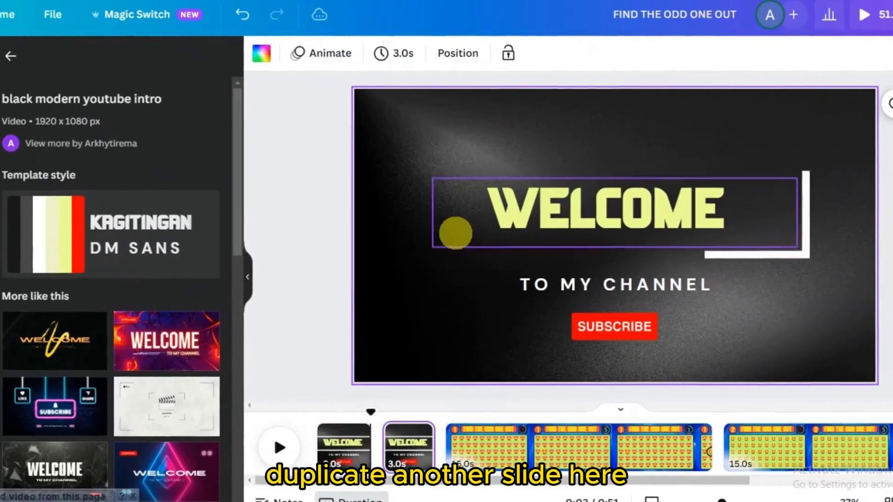
{"action": "double_click", "coordinate": [516, 204]}
{"action": "type", "text": "GUESS THE ODD ONE OUT"}
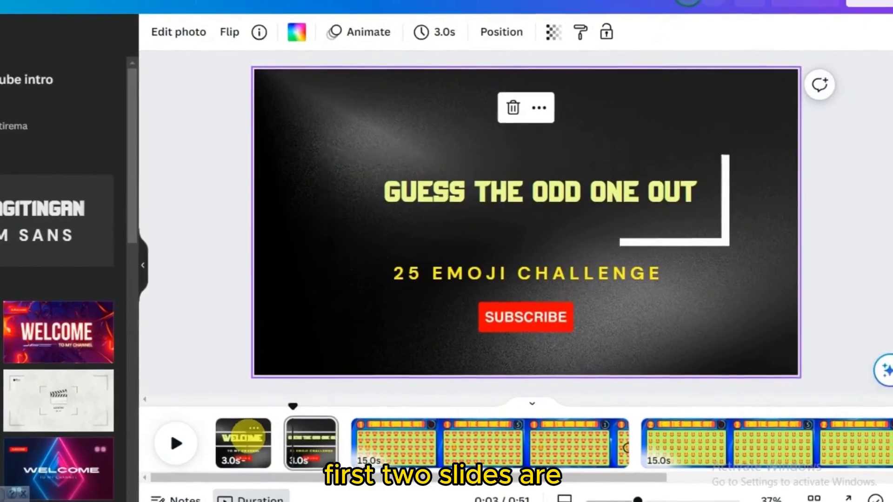
- Copy the first intro page to the end of the video as an outro and delete the blank page before it
{"action": "left_click", "coordinate": [234, 430]}
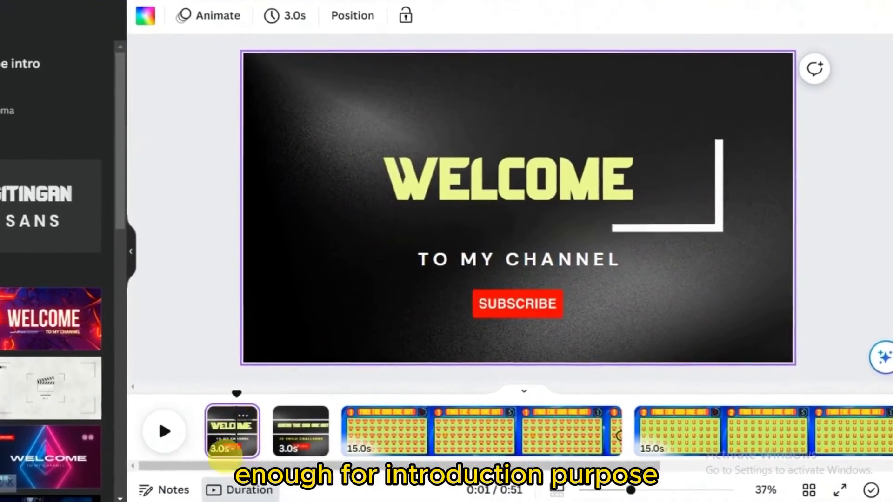
{"action": "left_click_drag", "start_coordinate": [290, 469], "coordinate": [378, 480]}
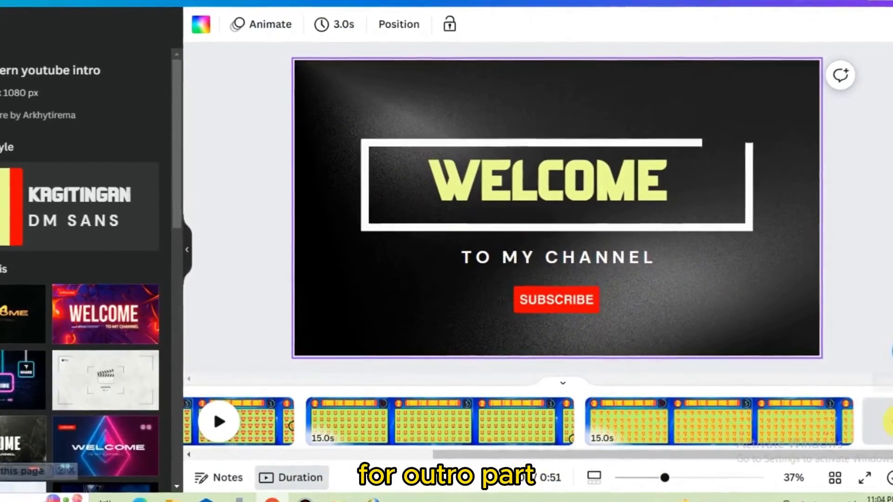
{"action": "left_click", "coordinate": [879, 421]}
{"action": "key", "text": "ctrl+v"}
{"action": "left_click", "coordinate": [807, 416]}
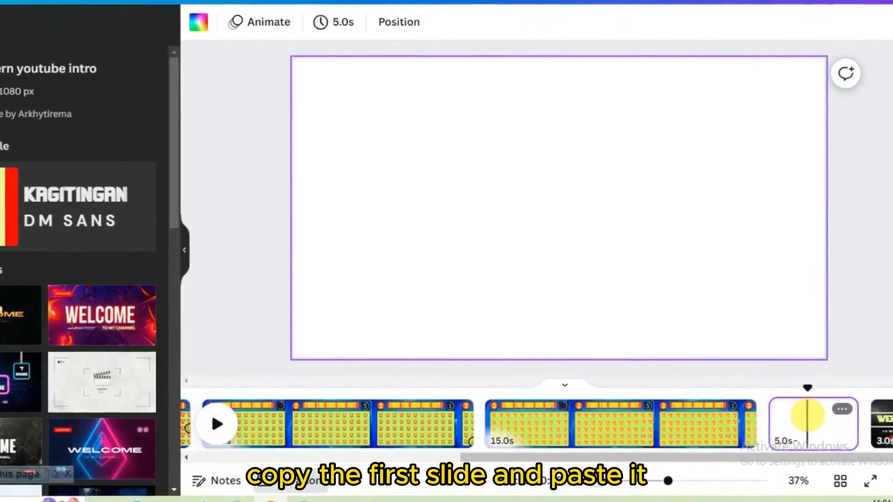
{"action": "key", "text": "Delete"}
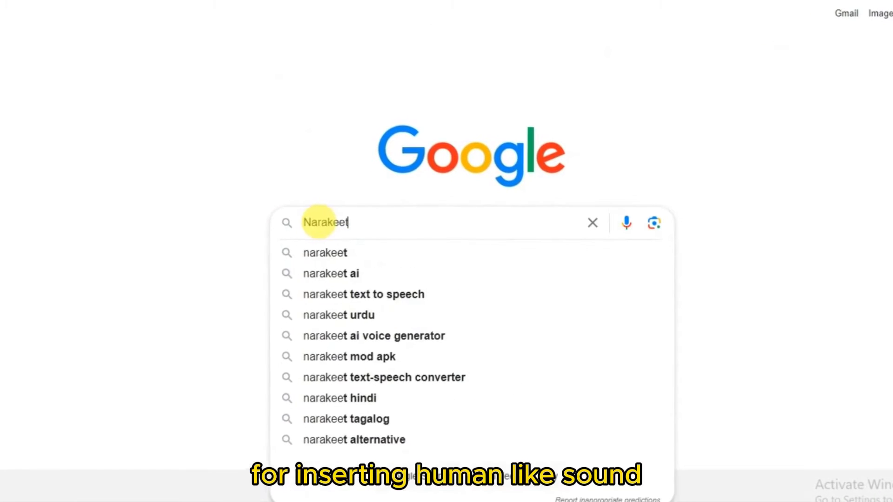
- Search Google for Narakeet and open the site's text to speech audio tool
{"action": "key", "text": "Return"}
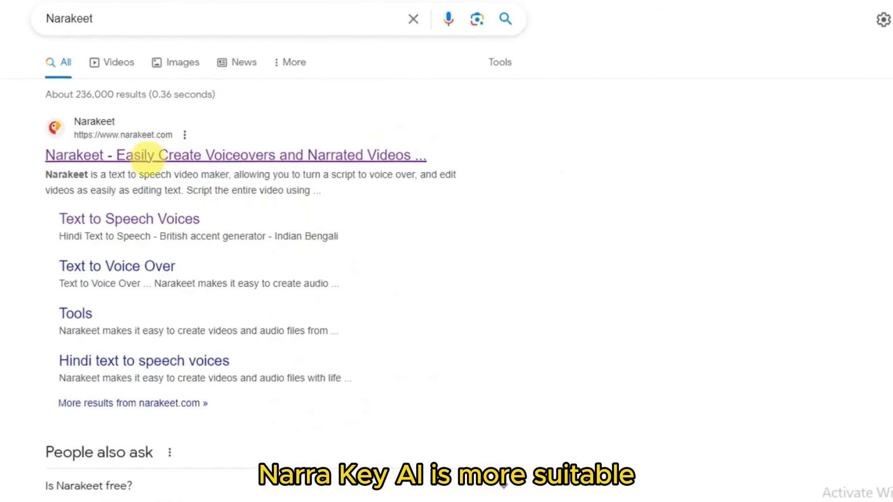
{"action": "left_click", "coordinate": [130, 153]}
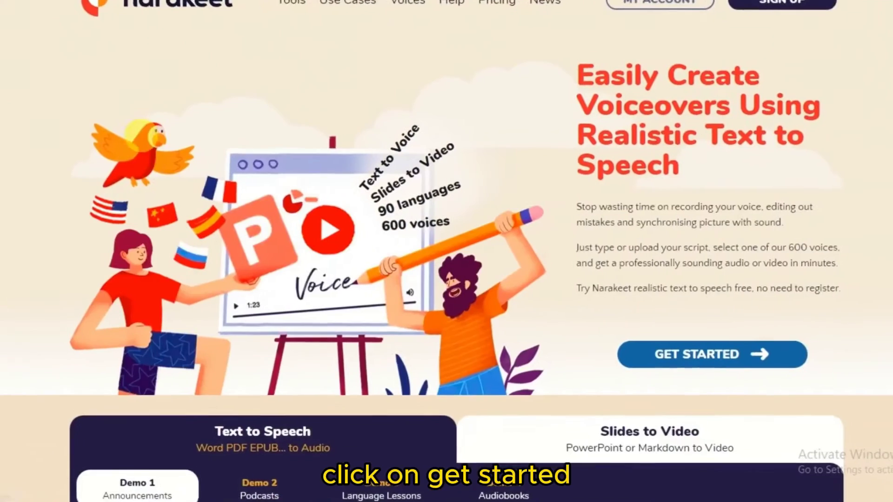
{"action": "left_click", "coordinate": [672, 360]}
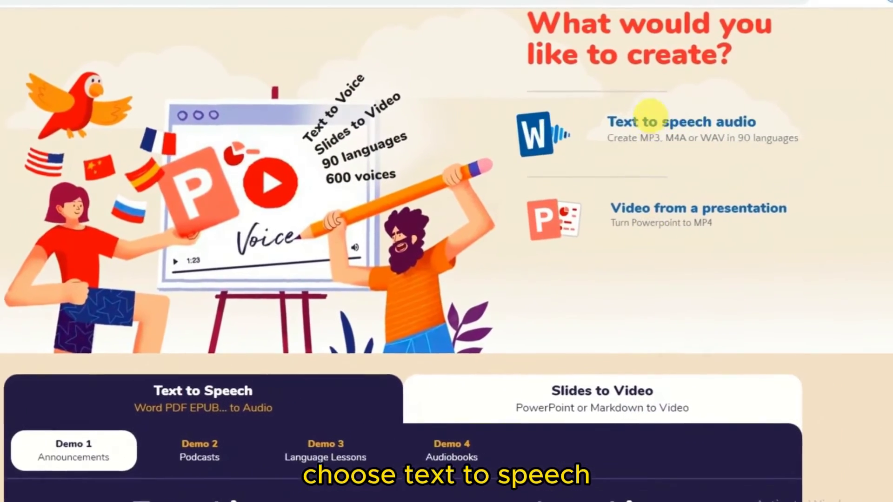
{"action": "left_click", "coordinate": [640, 125]}
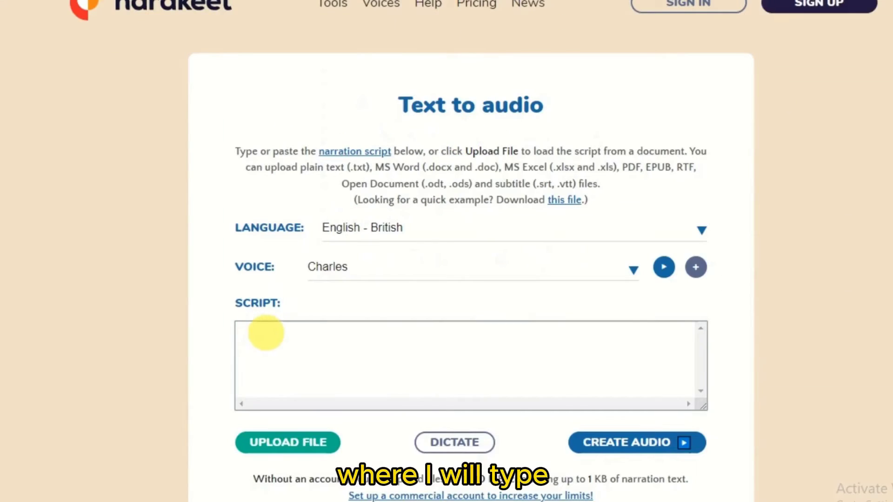
- Write two script lines: "Welcome to my channel. There are 3 slides to guess the odd one out. Let's Start." "First challenge. What about this. make a guess."
{"action": "type", "text": "Welcome to my channel. There are 3 slides to guess the odd one out. L"}
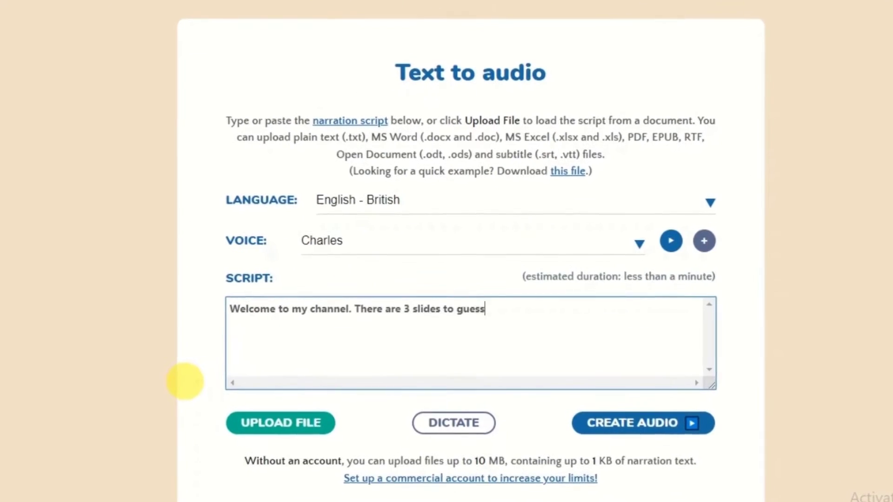
{"action": "type", "text": "et's Start."}
{"action": "key", "text": "Return"}
{"action": "type", "text": "First challenge. What about this. make a guess."}
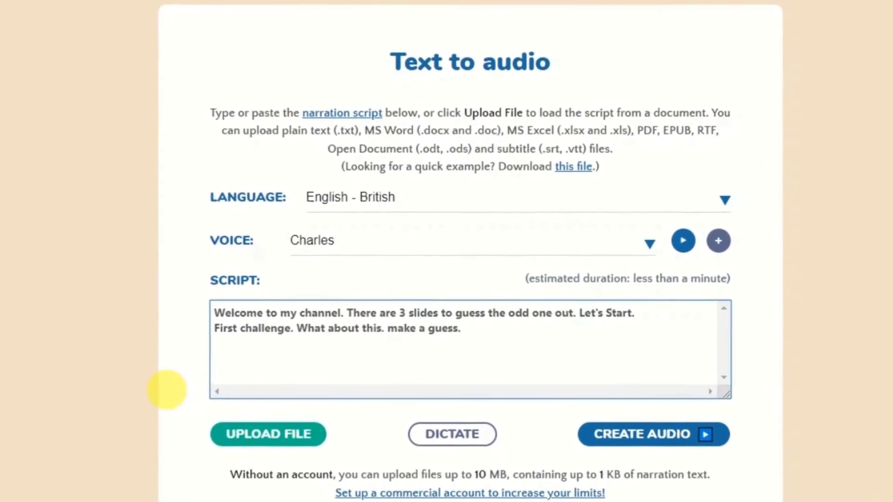
- Add the closing script line "Thanks for watching." and create the audio from the script
{"action": "key", "text": "Return"}
{"action": "type", "text": "Thanks for watching."}
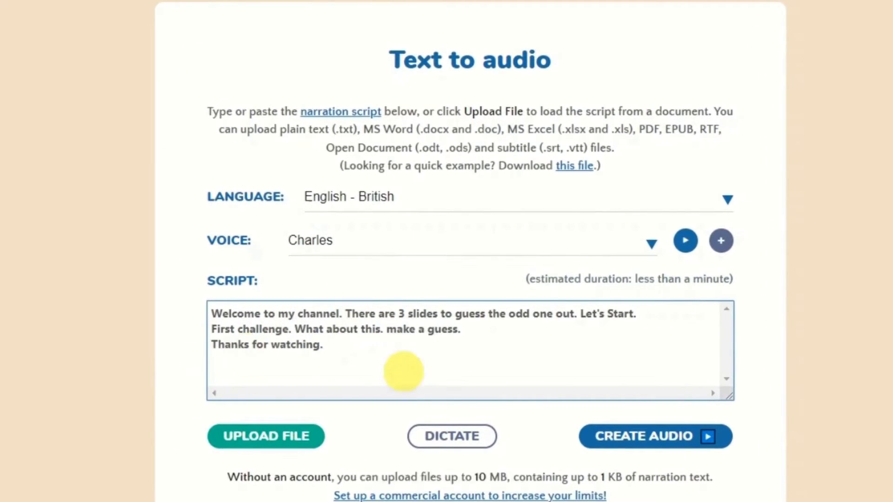
{"action": "left_click", "coordinate": [647, 436]}
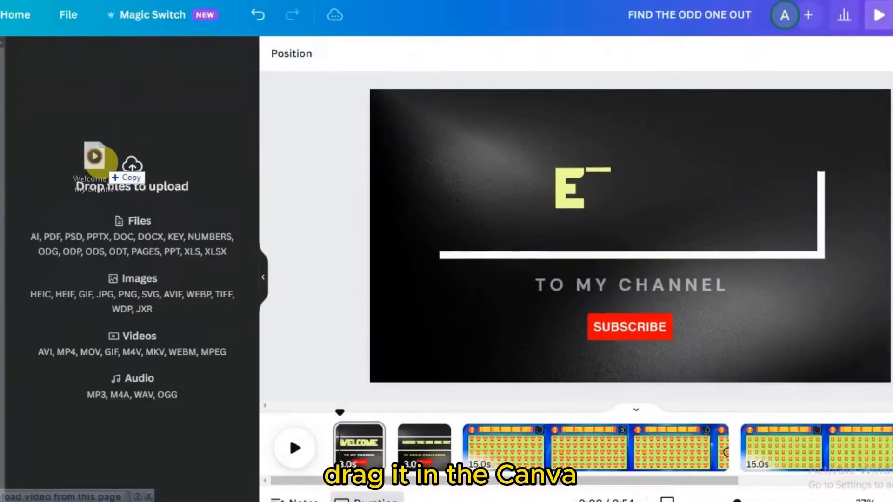
- Switch to Canva, upload the narration file "Welcome to my channe.m4a", and add it to the video timeline
{"action": "left_click_drag", "start_coordinate": [96, 155], "coordinate": [103, 213]}
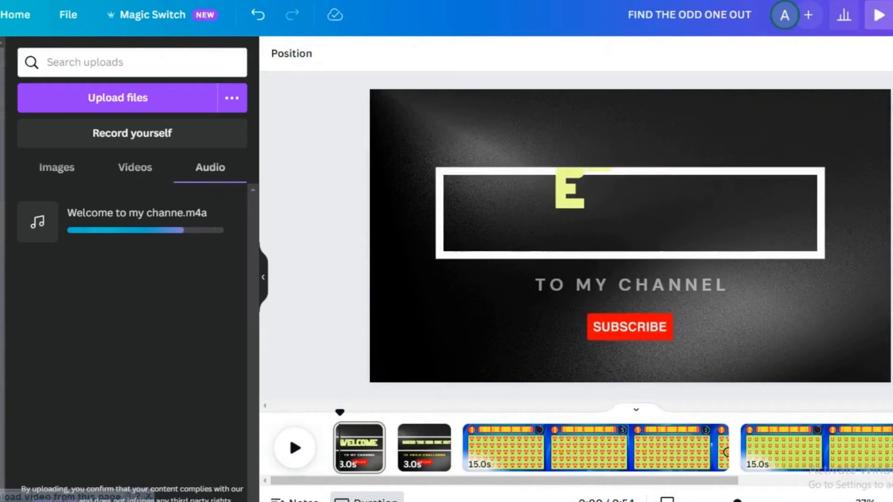
{"action": "left_click", "coordinate": [130, 216]}
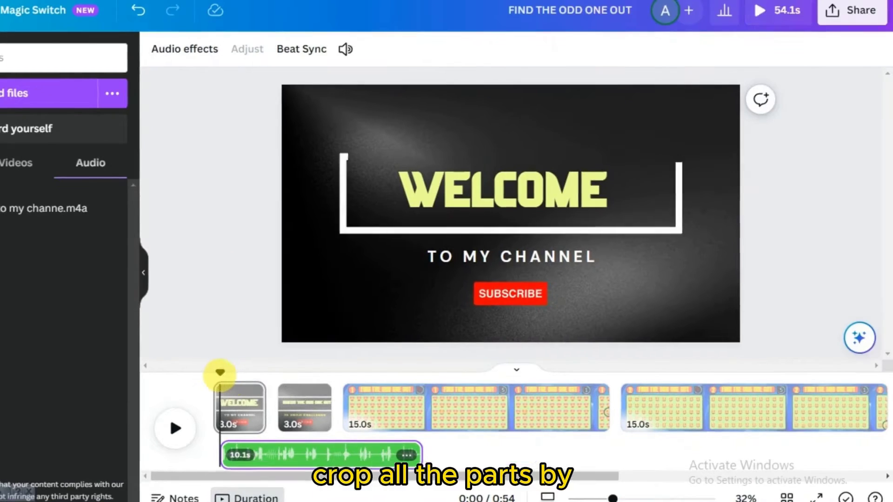
- Split the narration audio into separate phrases and position each clip under its matching intro, quiz or outro page
{"action": "left_click_drag", "start_coordinate": [327, 365], "coordinate": [347, 364]}
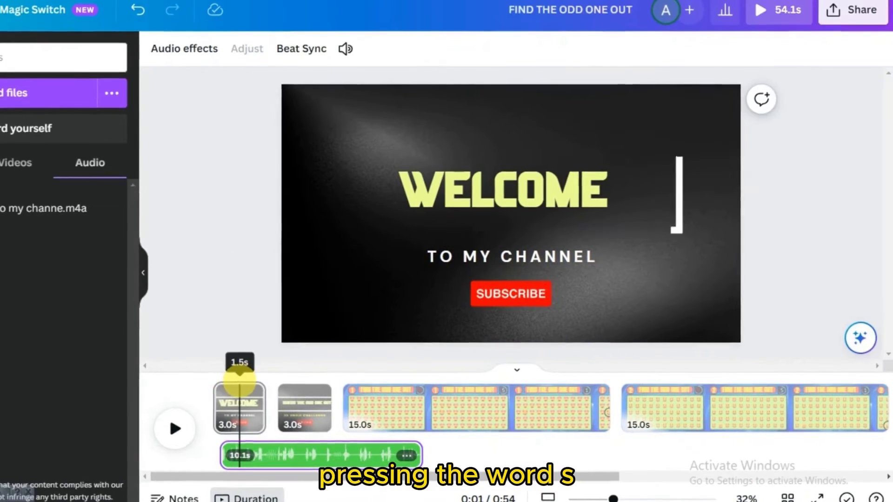
{"action": "left_click_drag", "start_coordinate": [239, 459], "coordinate": [407, 442]}
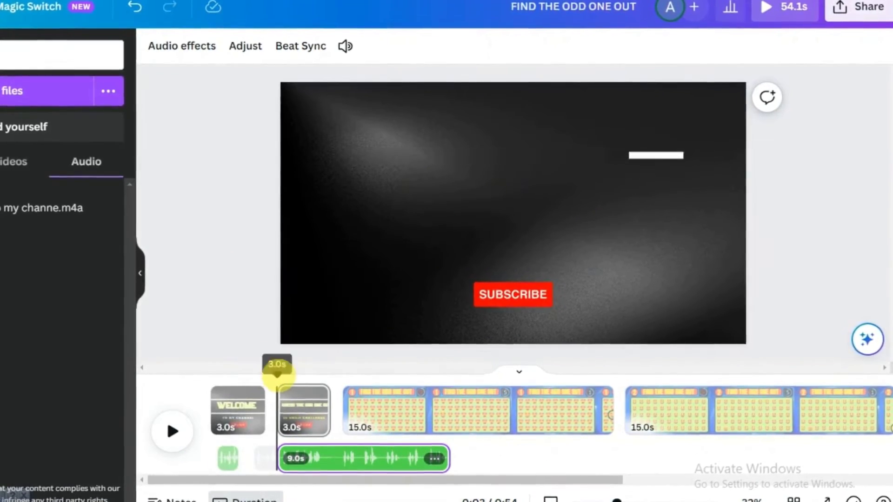
{"action": "left_click_drag", "start_coordinate": [278, 373], "coordinate": [306, 373]}
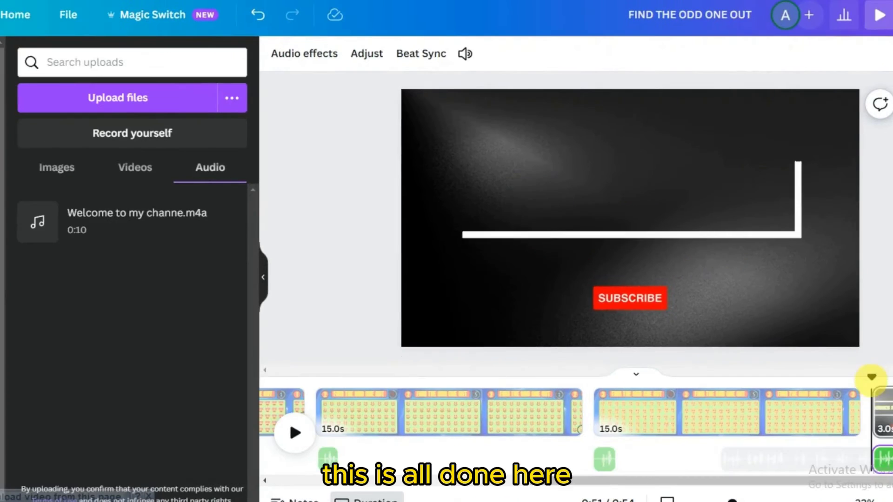
{"action": "left_click_drag", "start_coordinate": [870, 377], "coordinate": [223, 463]}
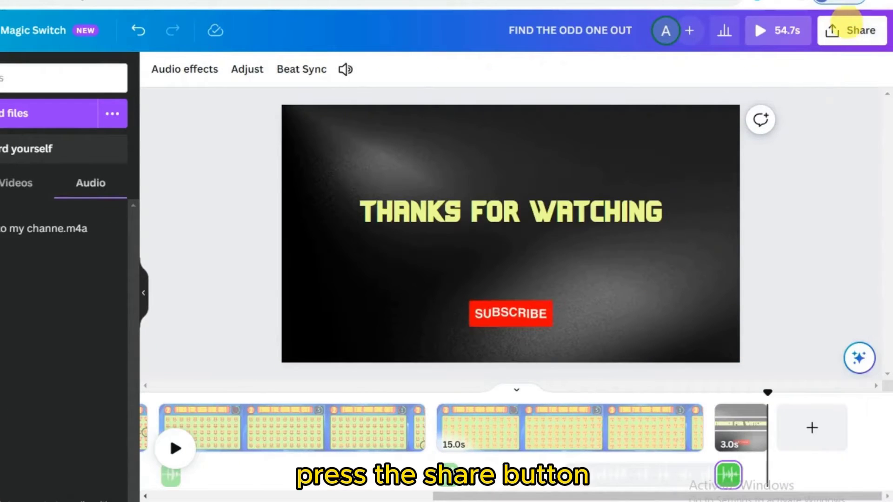
- Open the download options for the finished quiz video
{"action": "left_click", "coordinate": [851, 29]}
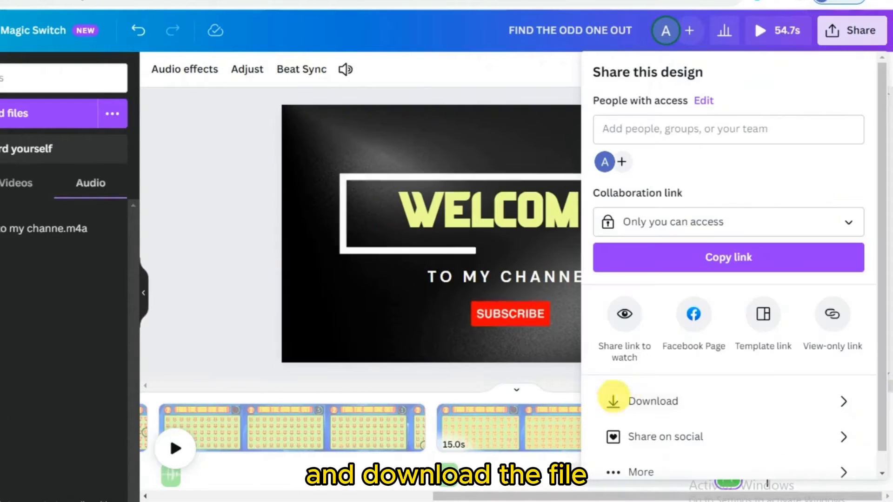
{"action": "left_click", "coordinate": [599, 398]}
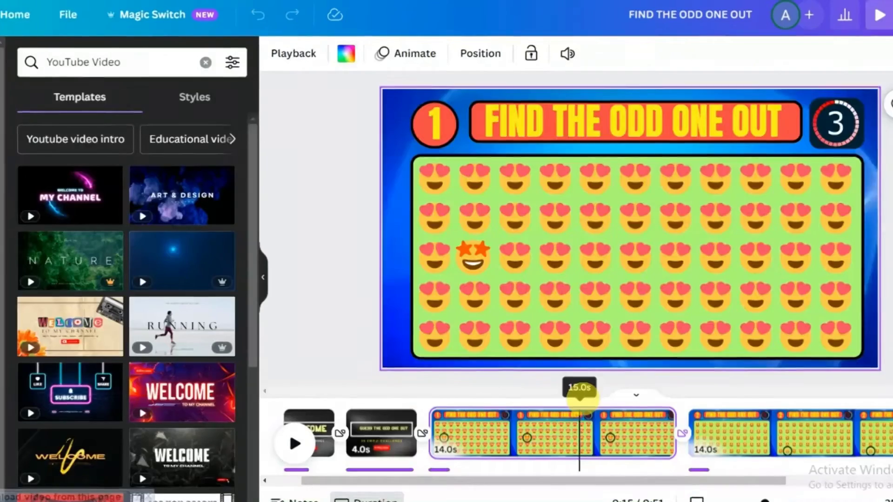
- Copy the first quiz page's design and paste it into a new blank YouTube Thumbnail design
{"action": "mouse_move", "coordinate": [578, 400]}
{"action": "left_mouse_down"}
{"action": "mouse_move", "coordinate": [534, 400]}
{"action": "mouse_move", "coordinate": [578, 400]}
{"action": "left_mouse_up"}
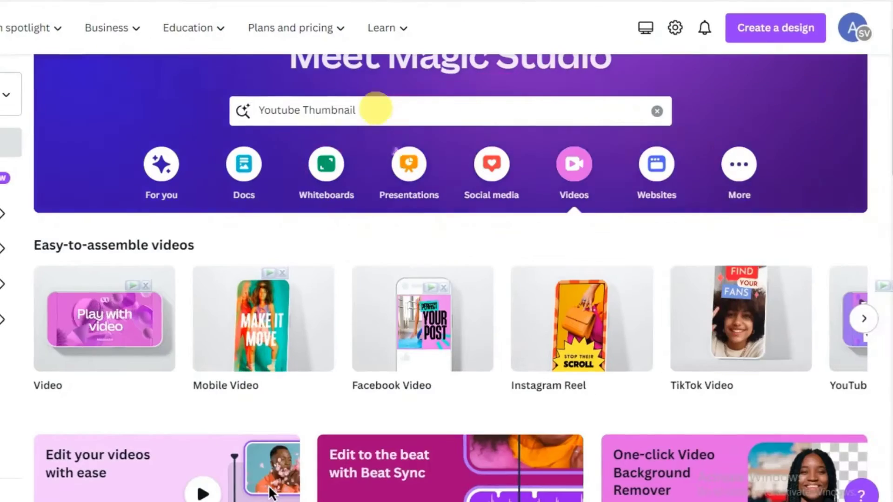
{"action": "left_click", "coordinate": [585, 111]}
{"action": "key", "text": "Return"}
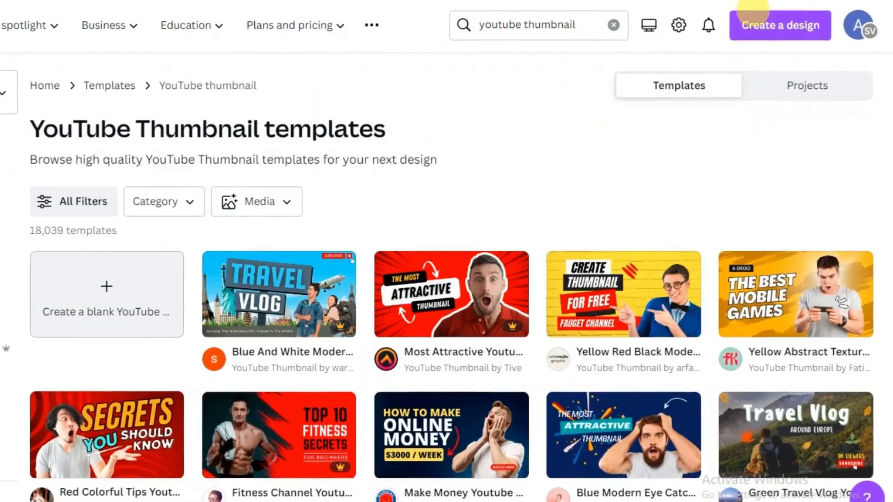
{"action": "left_click", "coordinate": [772, 18]}
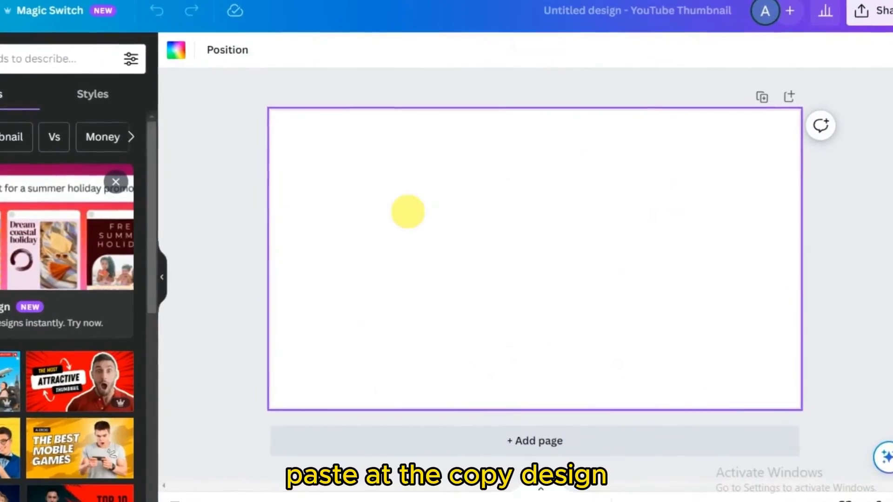
{"action": "key", "text": "ctrl+v"}
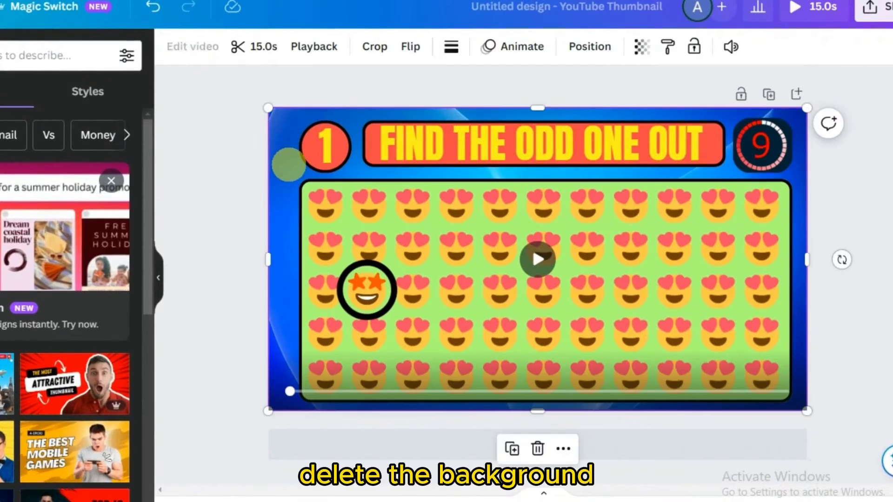
- Delete the background video from the thumbnail and search the elements for "spiral background"
{"action": "key", "text": "Delete"}
{"action": "left_click", "coordinate": [1, 109]}
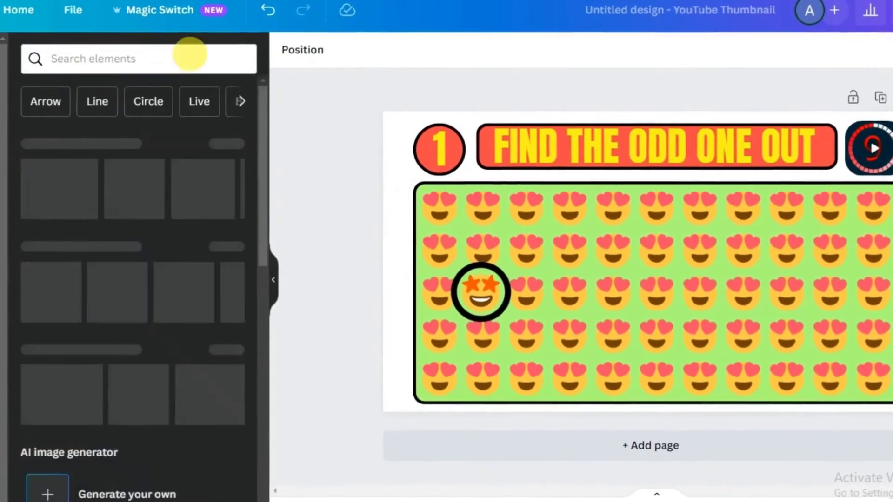
{"action": "left_click", "coordinate": [62, 59]}
{"action": "type", "text": "spiral backgro"}
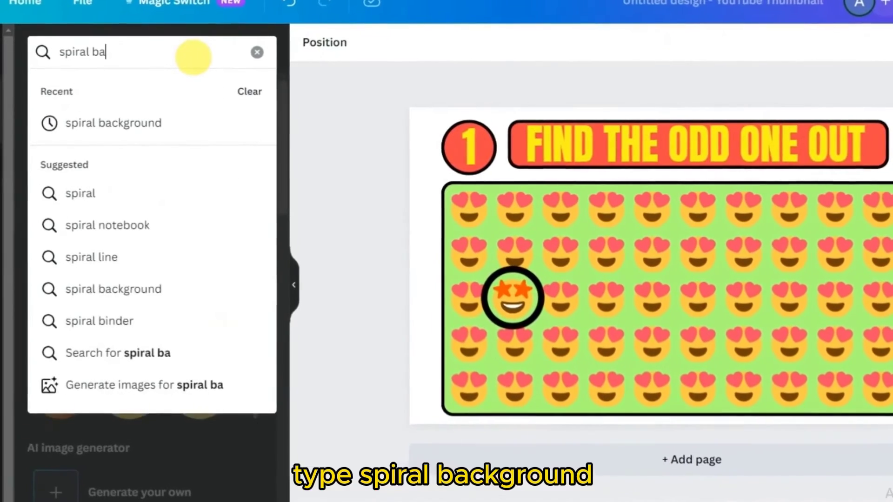
{"action": "type", "text": "und"}
{"action": "key", "text": "Return"}
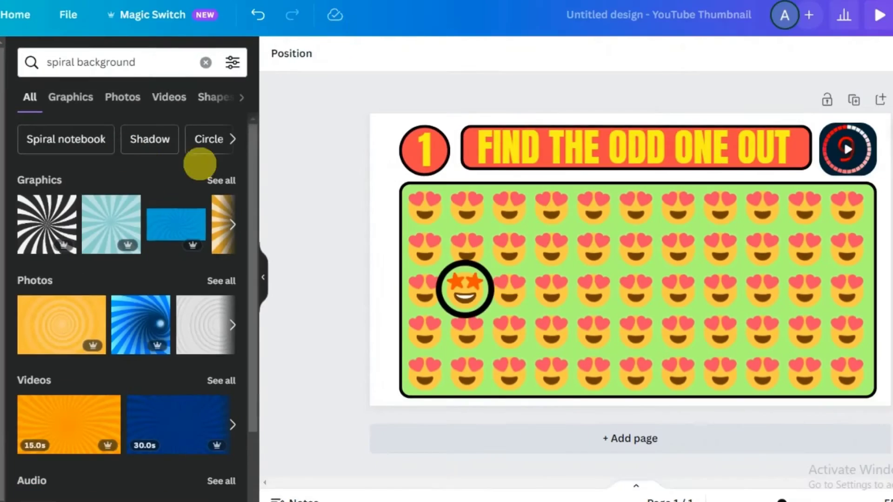
- Insert the blue spiral graphic and stretch it to fill the whole thumbnail
{"action": "left_click", "coordinate": [169, 226]}
{"action": "left_click_drag", "start_coordinate": [718, 227], "coordinate": [815, 227]}
{"action": "left_click_drag", "start_coordinate": [547, 349], "coordinate": [548, 402]}
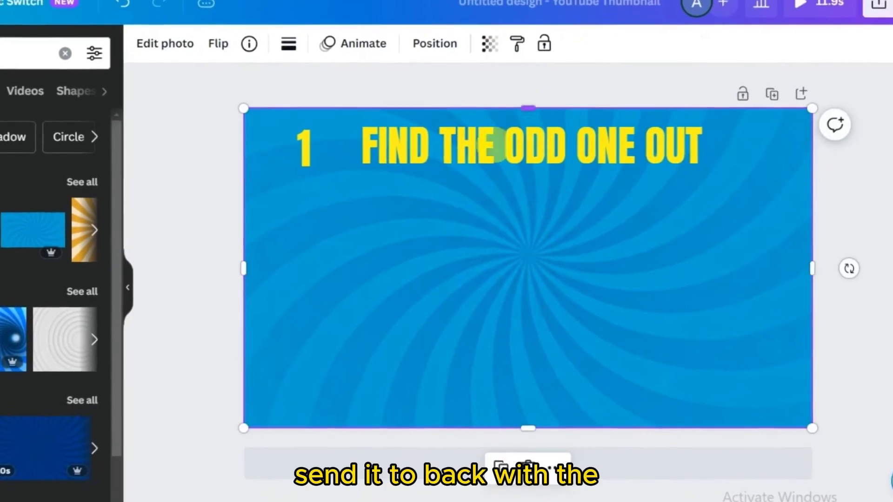
- Send the spiral background to the back and delete the countdown timer and the black answer ring
{"action": "right_click", "coordinate": [451, 231]}
{"action": "mouse_move", "coordinate": [527, 292]}
{"action": "left_click", "coordinate": [739, 373]}
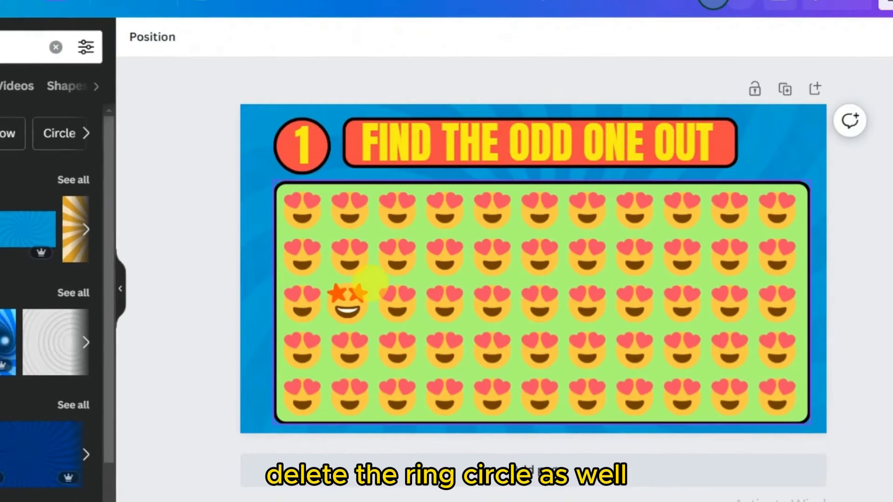
- Widen the red title box toward the emoji board's far edge and add a black border to the spiral background
{"action": "left_click_drag", "start_coordinate": [781, 143], "coordinate": [788, 143]}
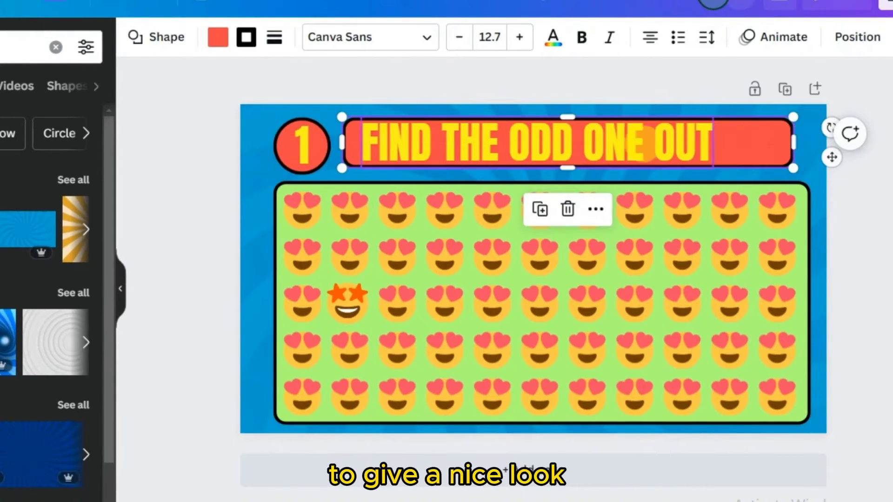
{"action": "left_click", "coordinate": [257, 162]}
{"action": "left_click", "coordinate": [286, 35]}
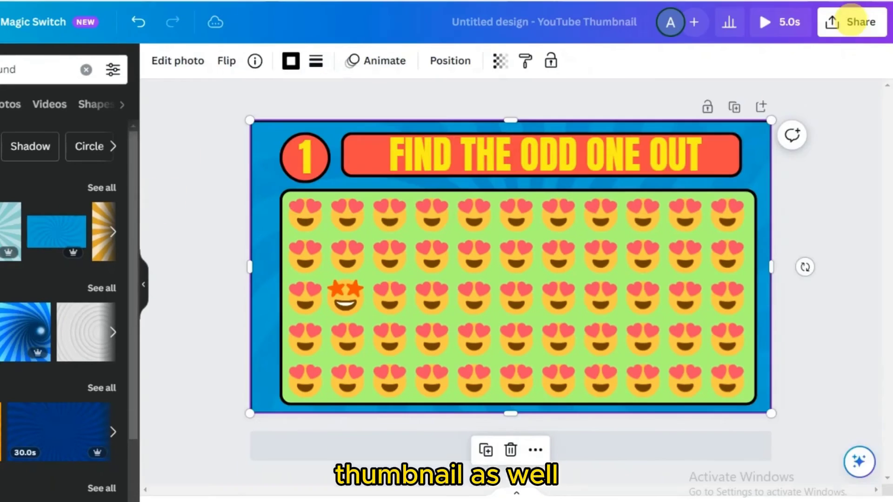
- Search Google for "thumbnail ai" and open the Thumbnail AI free thumbnail maker website
{"action": "left_click", "coordinate": [892, 0]}
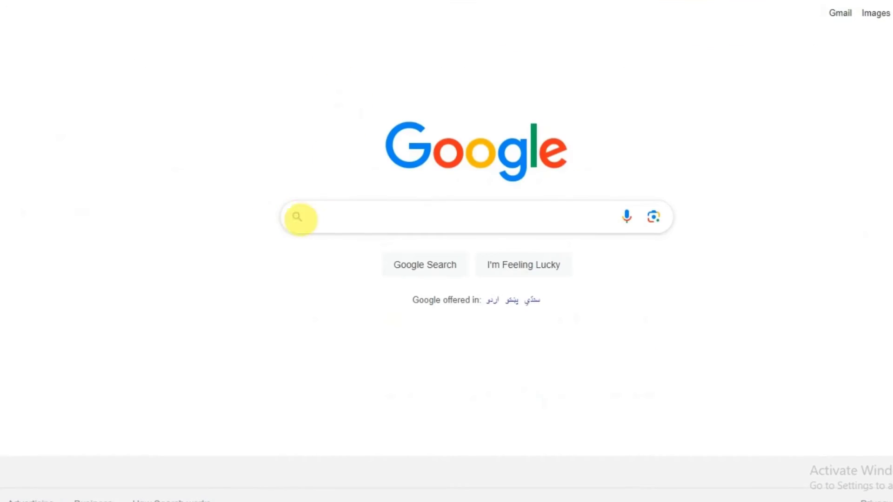
{"action": "left_click", "coordinate": [320, 219]}
{"action": "type", "text": "Thum"}
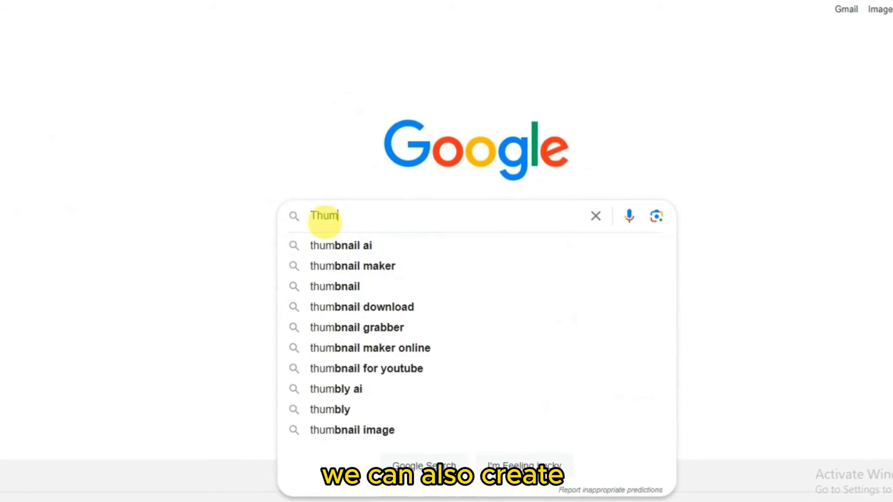
{"action": "left_click", "coordinate": [335, 245]}
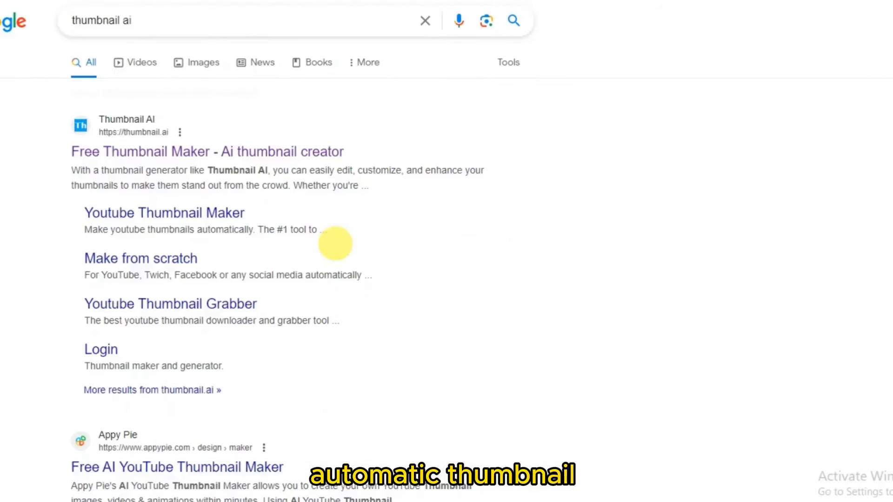
{"action": "left_click", "coordinate": [179, 150]}
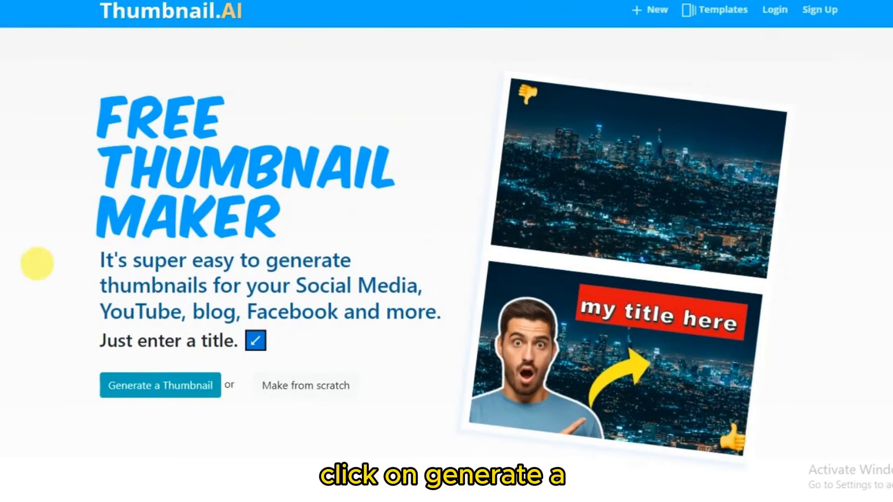
- Generate rectangular thumbnail ideas with the title "Guess The Odd One Out" and the second text "25 Challenging Quiz"
{"action": "left_click", "coordinate": [151, 385]}
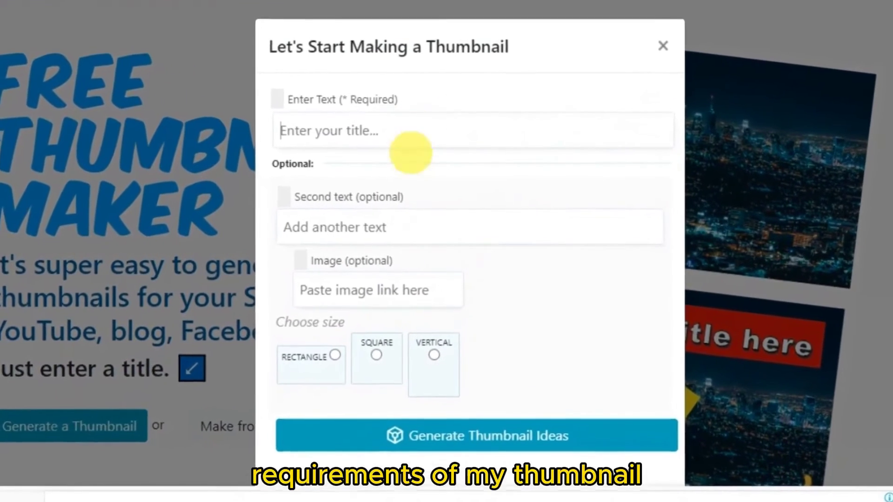
{"action": "left_click", "coordinate": [417, 140]}
{"action": "type", "text": "Guess The Odd One Out"}
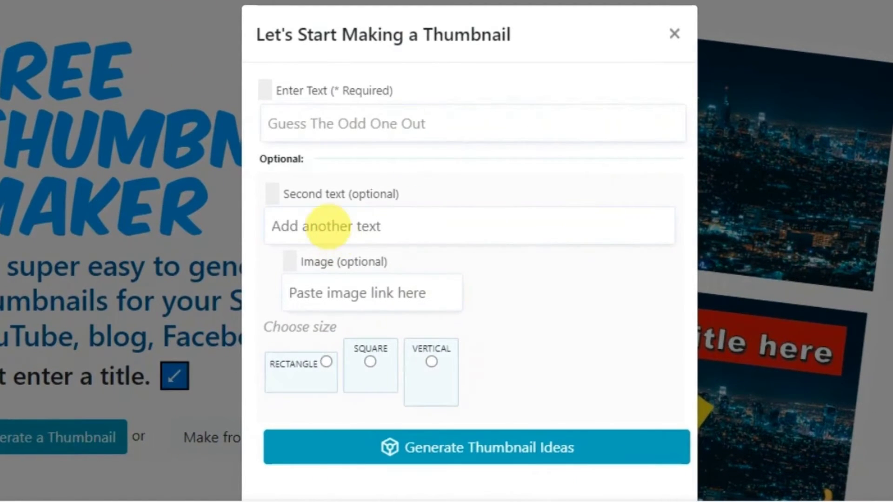
{"action": "left_click", "coordinate": [328, 226]}
{"action": "left_click", "coordinate": [398, 271]}
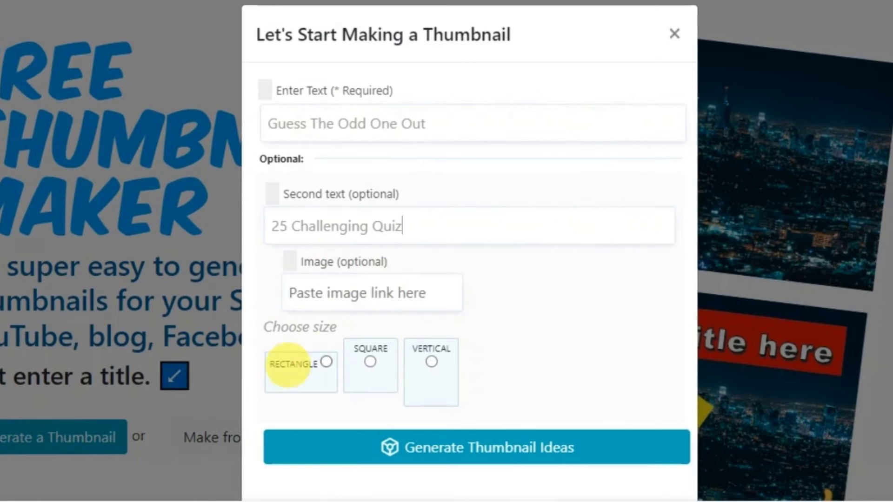
{"action": "left_click", "coordinate": [424, 439]}
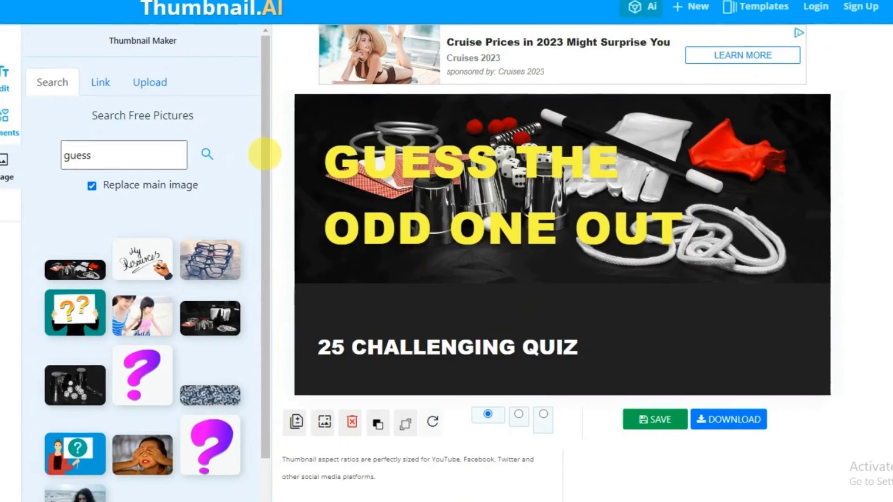
- Try different free pictures as the main image and settle on the photo of scattered letter tiles
{"action": "left_click_drag", "start_coordinate": [225, 156], "coordinate": [225, 216]}
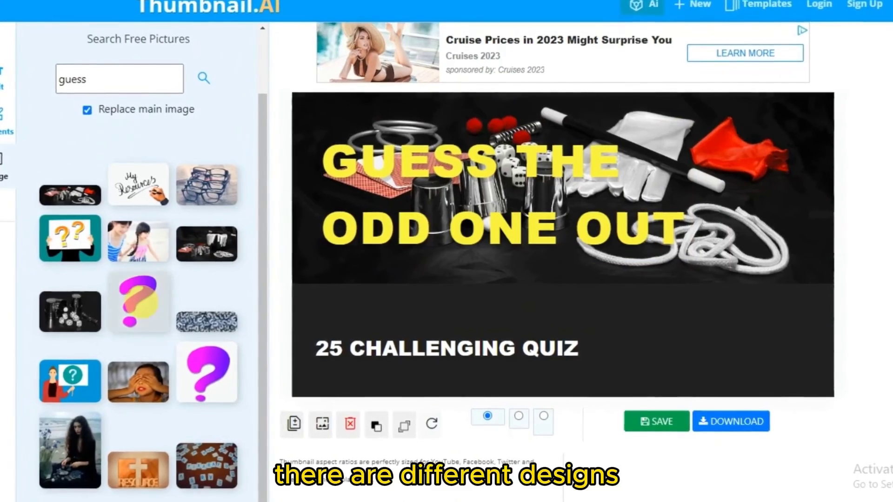
{"action": "left_click", "coordinate": [95, 302]}
{"action": "left_click", "coordinate": [128, 376]}
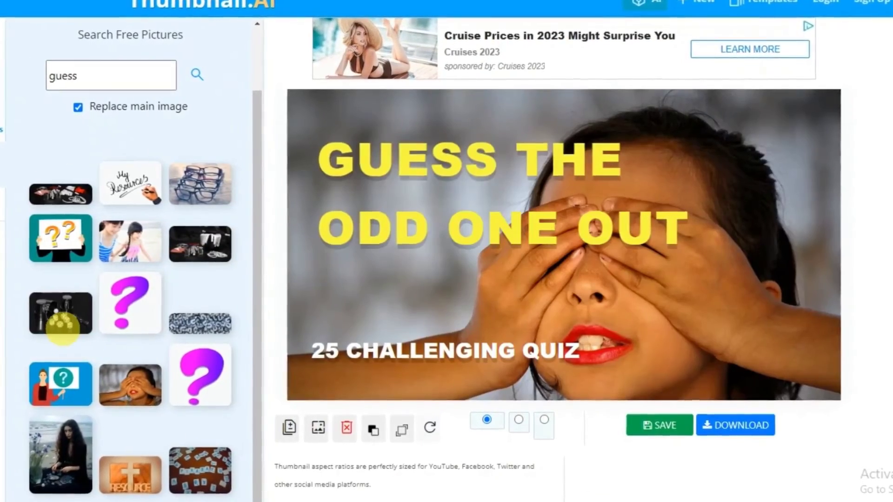
{"action": "left_click", "coordinate": [62, 326]}
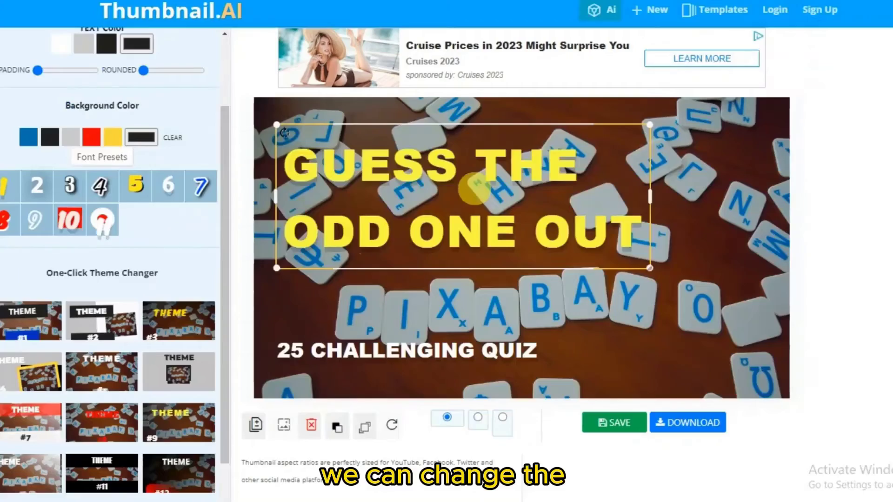
- Apply font preset 2 to the thumbnail title and shift the "25 Challenging Quiz" text toward the middle
{"action": "left_click", "coordinate": [29, 189]}
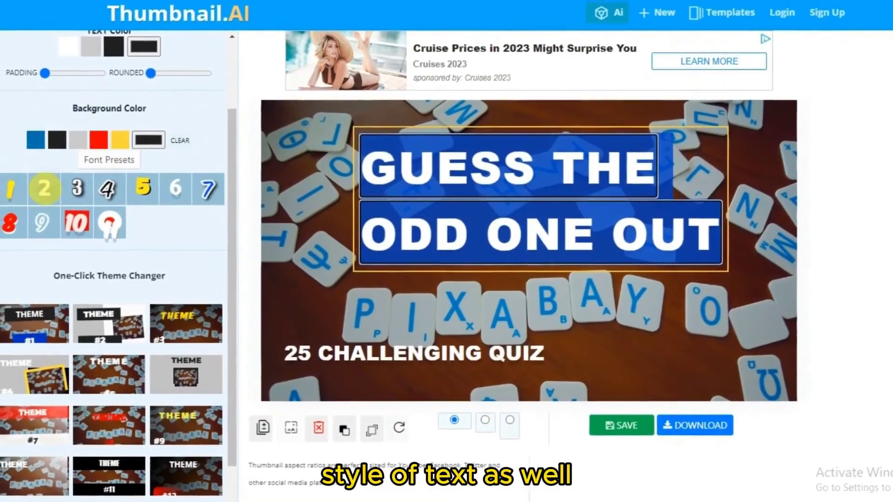
{"action": "left_click", "coordinate": [390, 357]}
{"action": "left_click_drag", "start_coordinate": [282, 368], "coordinate": [390, 365]}
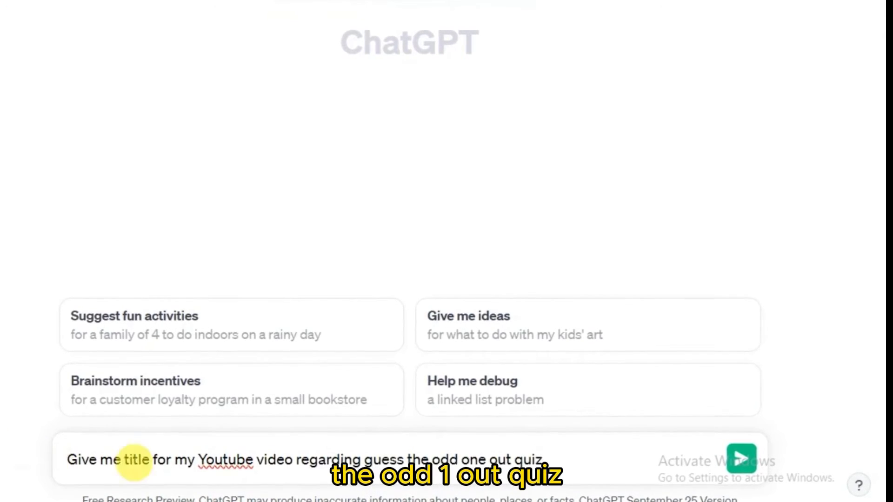
- Ask ChatGPT for a YouTube video title for the guess the odd one out quiz and a description for it
{"action": "left_click", "coordinate": [745, 460]}
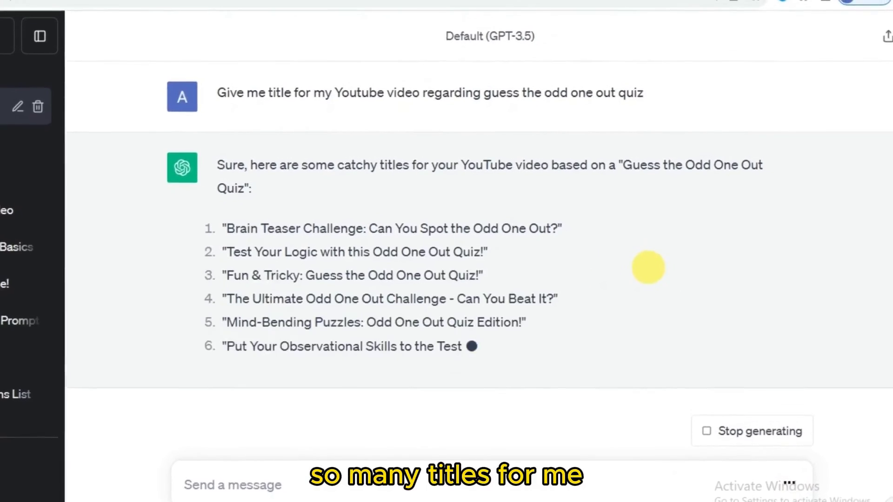
{"action": "type", "text": "Write description for this title as well to be used in Youtube video"}
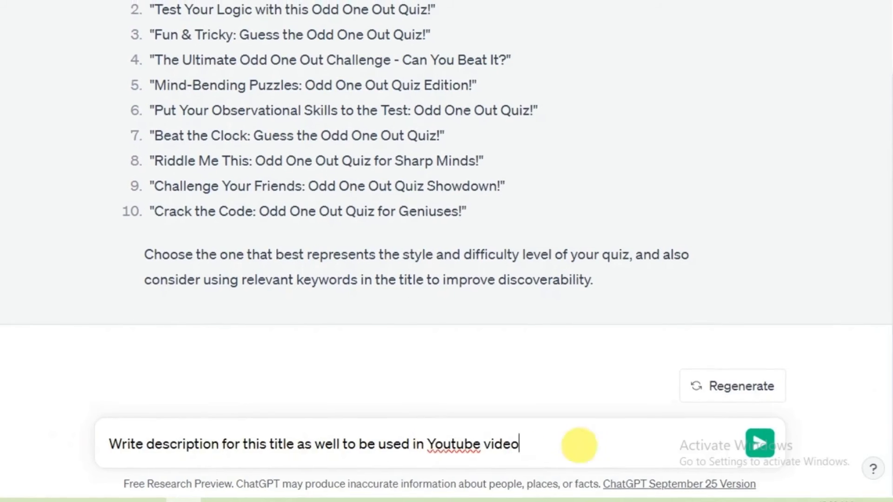
{"action": "left_click", "coordinate": [759, 443]}
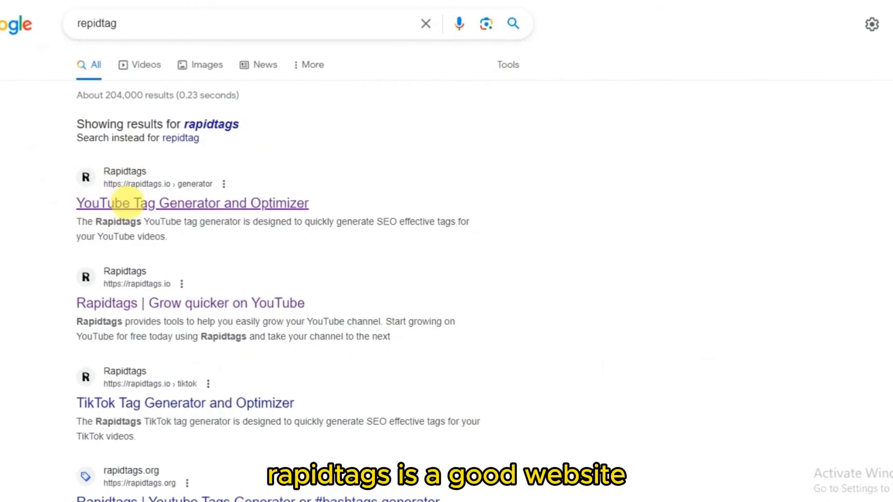
- Generate YouTube tags in Rapidtags from the ChatGPT title "Test Your Logic with this Odd One Out Quiz!"
{"action": "left_click", "coordinate": [124, 203]}
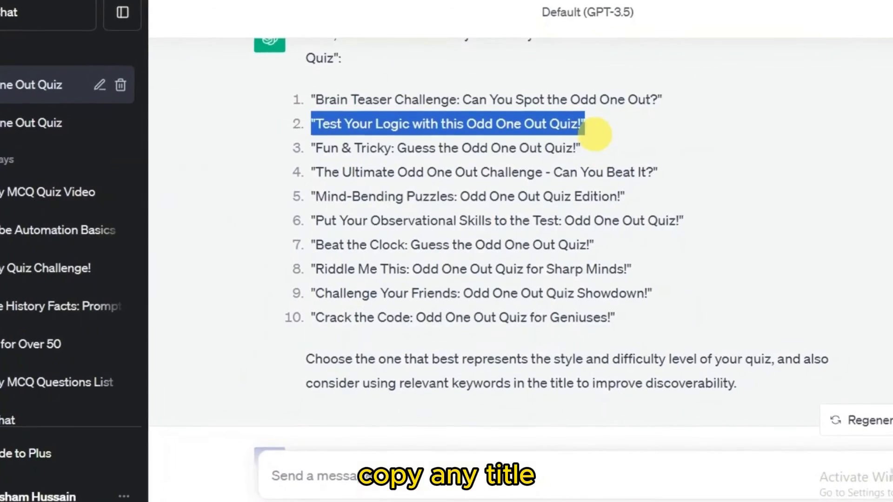
{"action": "right_click", "coordinate": [592, 125]}
{"action": "left_click", "coordinate": [614, 124]}
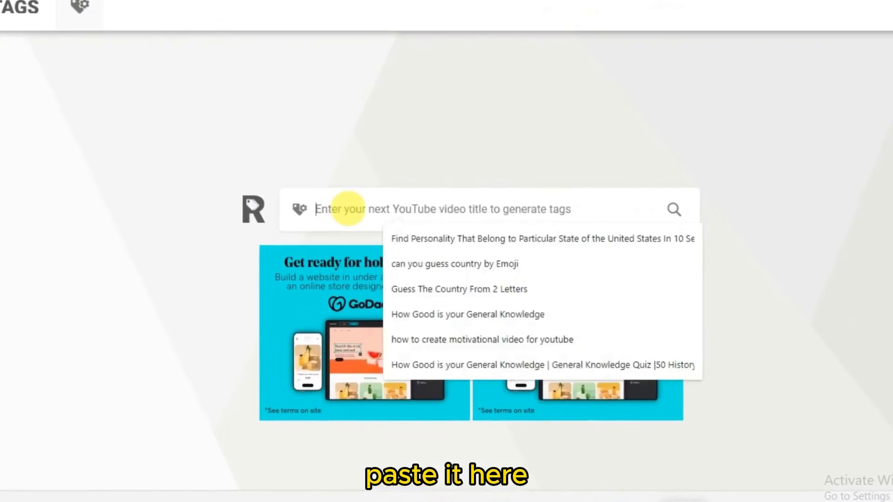
{"action": "right_click", "coordinate": [347, 209]}
{"action": "left_click", "coordinate": [372, 365]}
{"action": "left_click", "coordinate": [679, 208]}
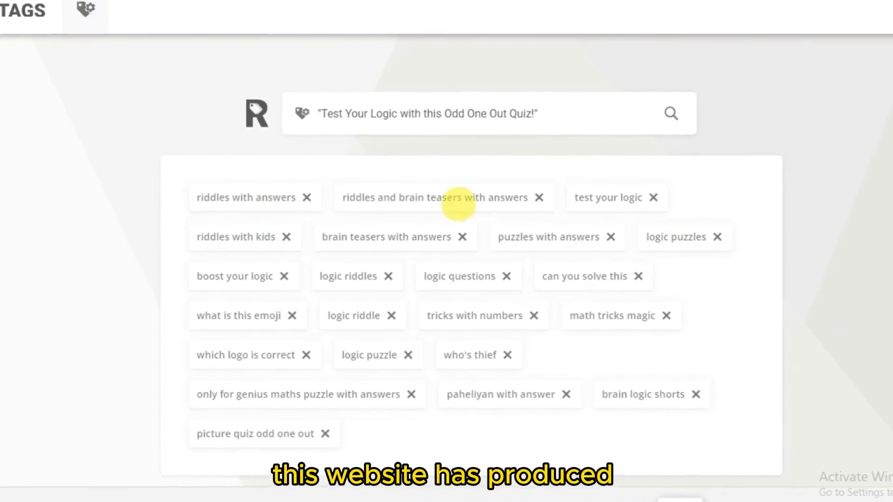